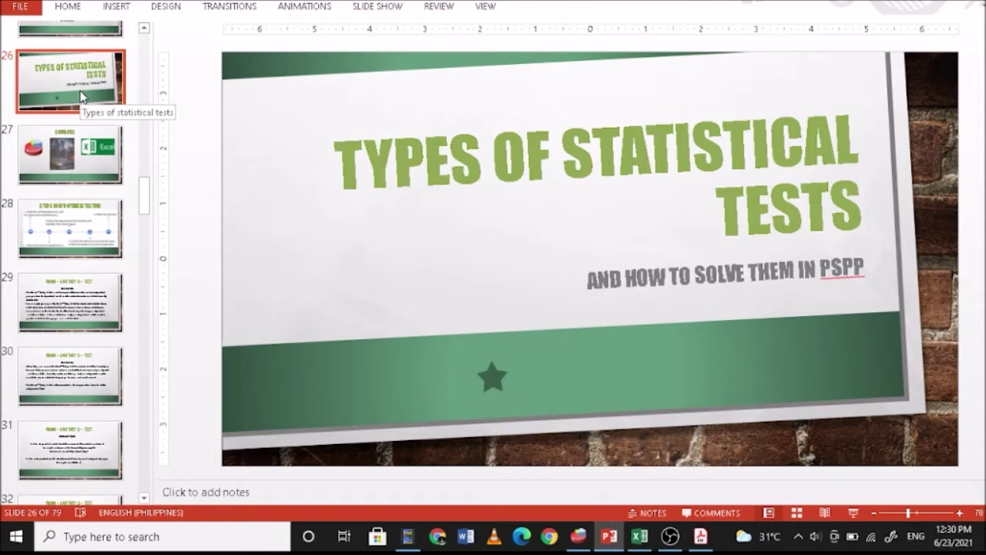
Go through the Sources slide and the Steps in Hypothesis Testing slide
left_click(74, 160)
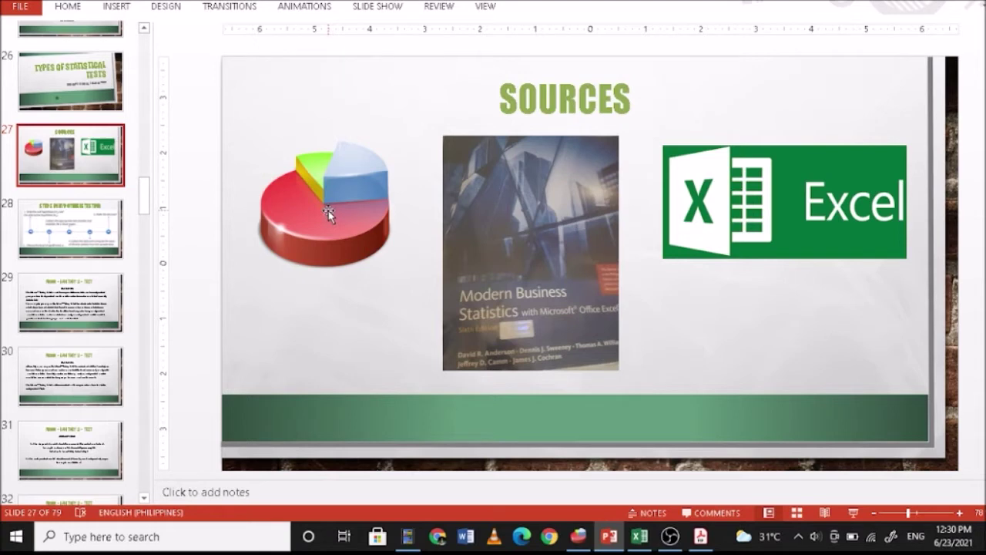
left_click(804, 215)
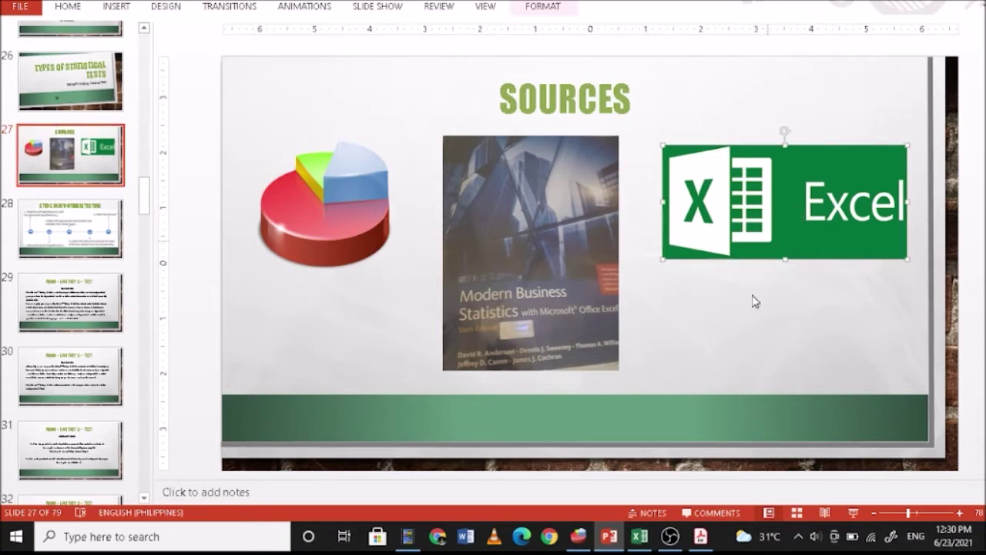
left_click(564, 271)
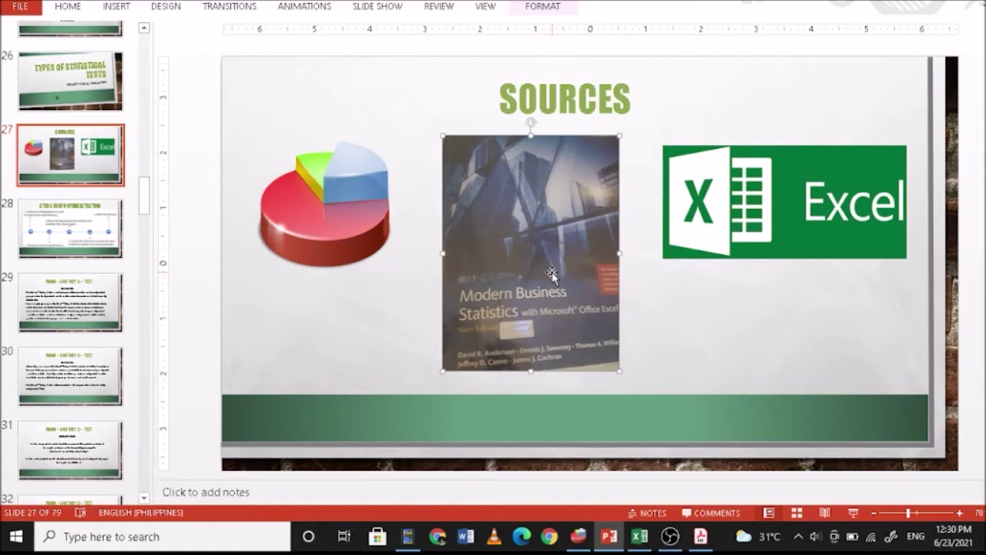
left_click(57, 244)
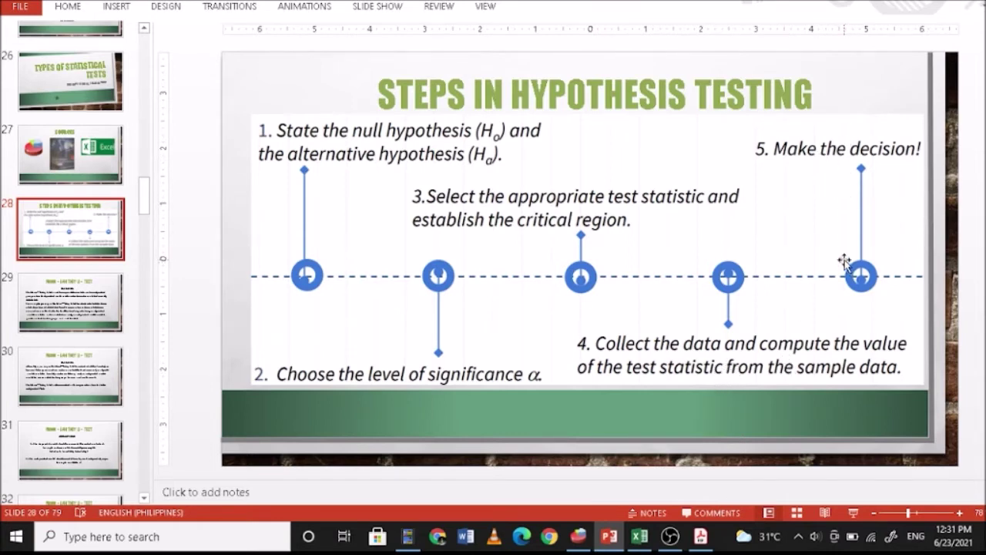
Read the two Mann-Whitney U test definition slides, 29 and 30
left_click(65, 301)
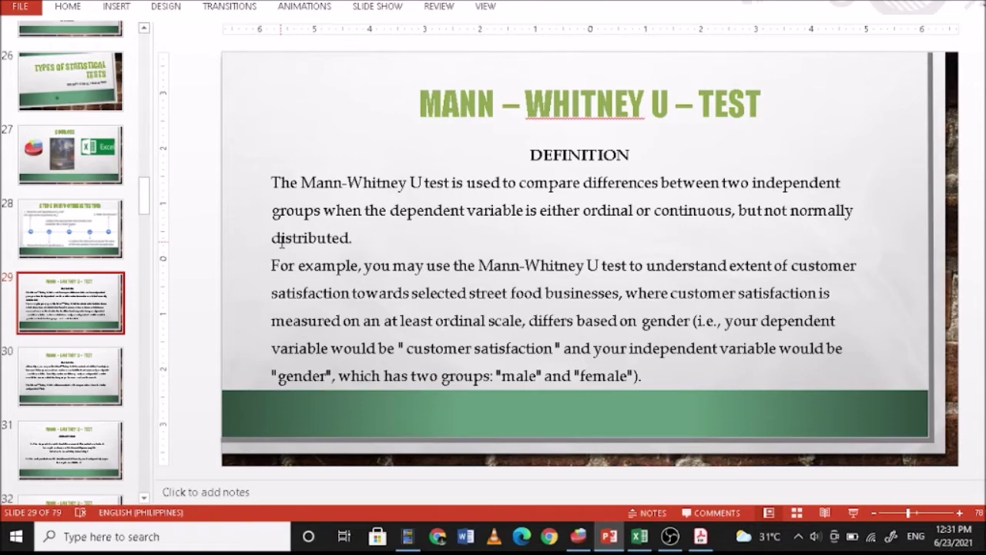
left_click(379, 243)
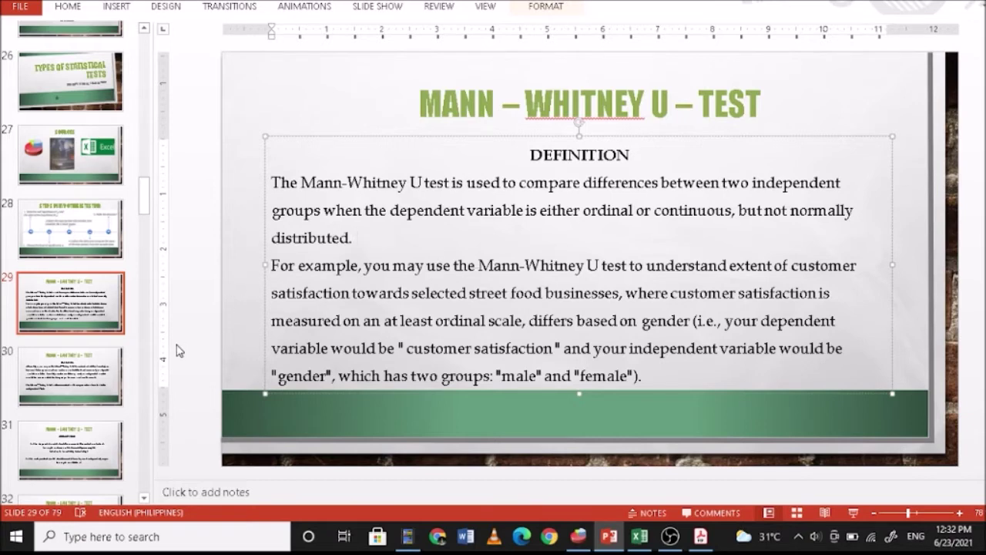
key("Page_Down")
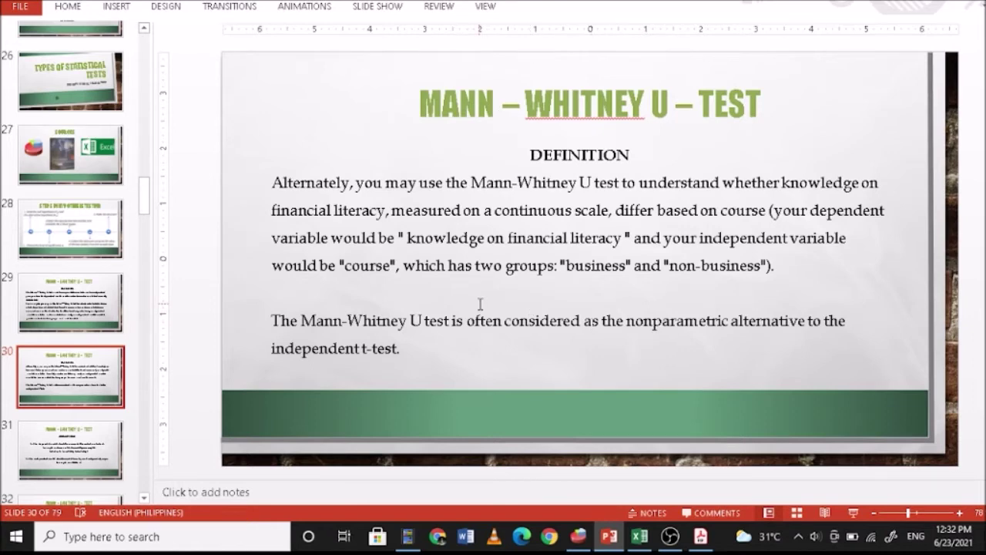
Examine assumptions 1 and 2 of the Mann-Whitney U test on slide 31, including the example variables
left_click(79, 448)
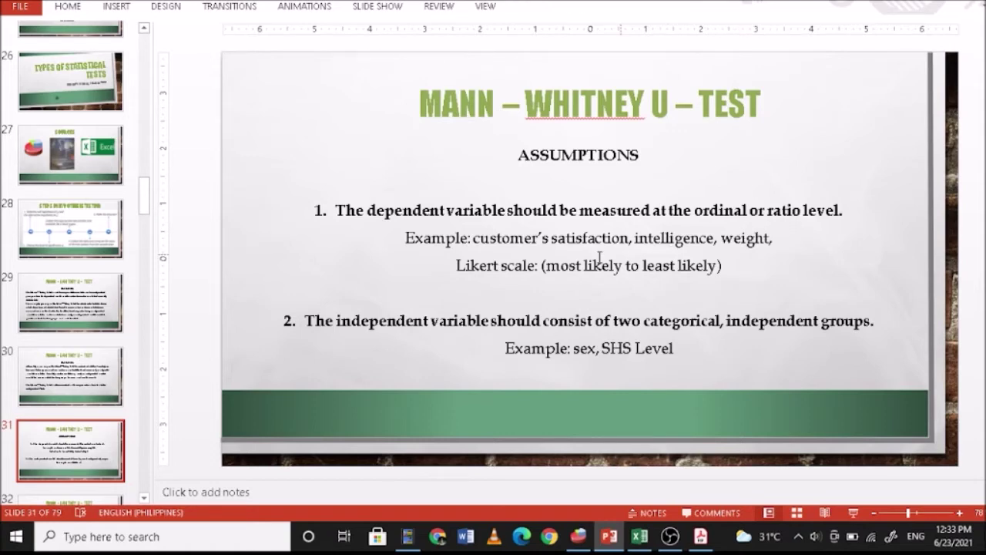
left_click(644, 238)
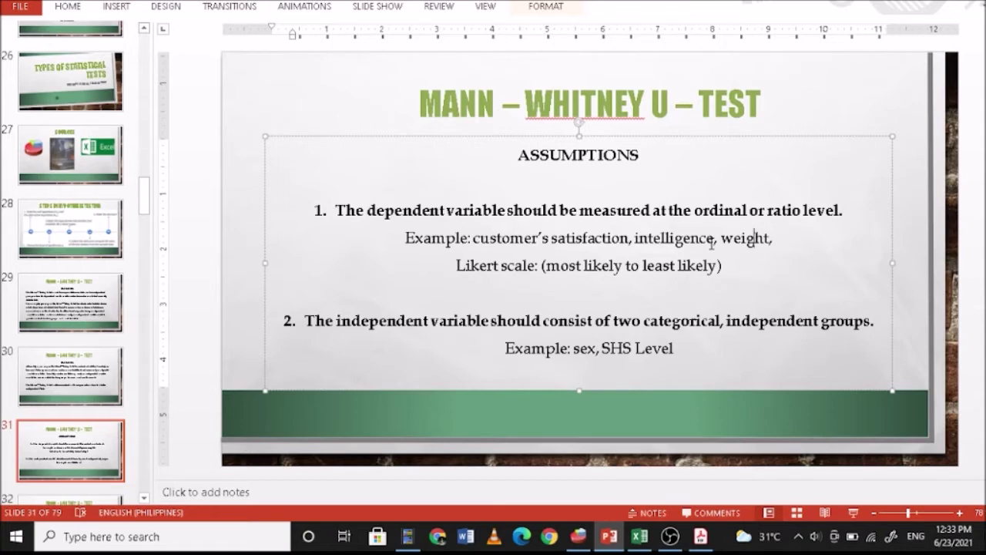
left_click(527, 321)
left_click_drag(589, 348, 579, 352)
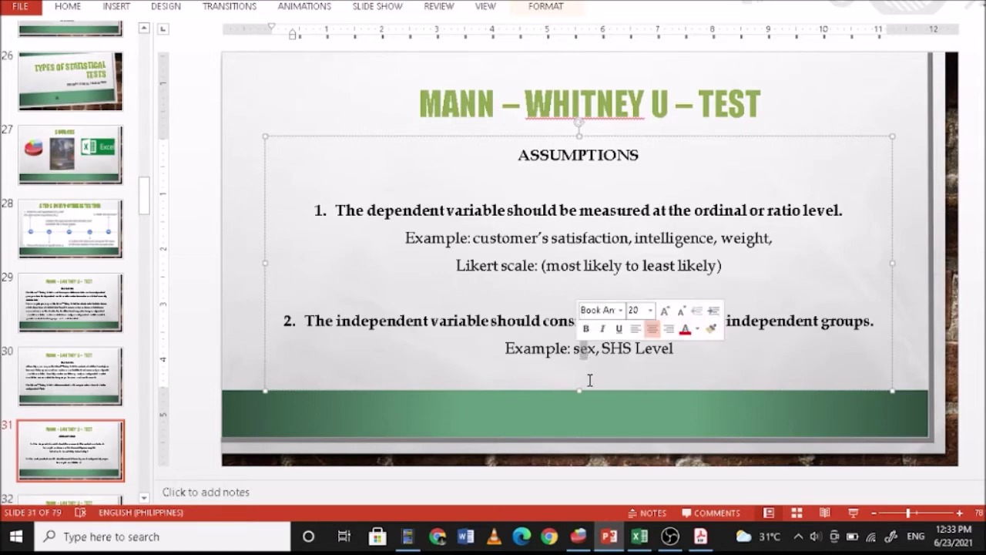
left_click(636, 348)
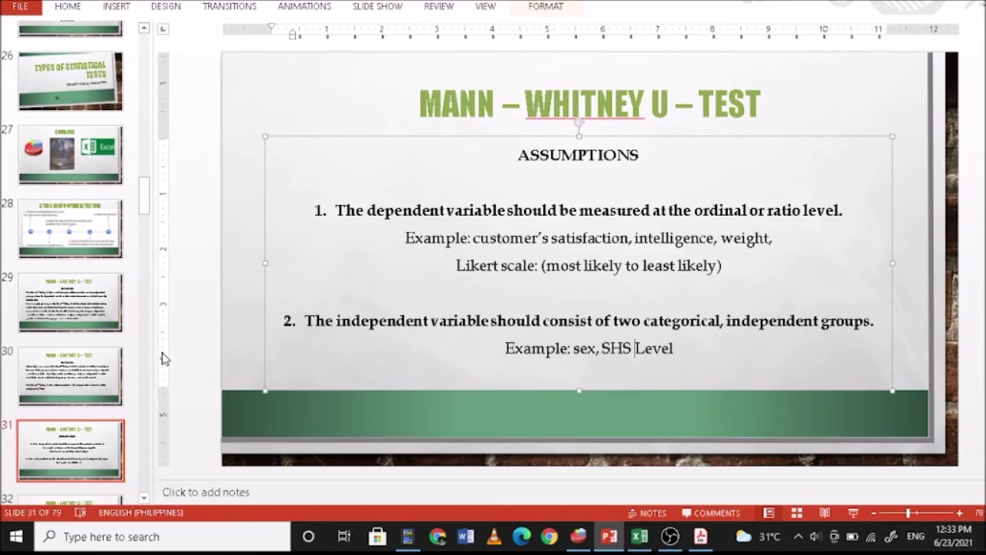
Examine assumptions 3 and 4 of the Mann-Whitney U test on slide 32
scroll(104, 316, "down", 1)
scroll(97, 335, "down", 3)
left_click(77, 437)
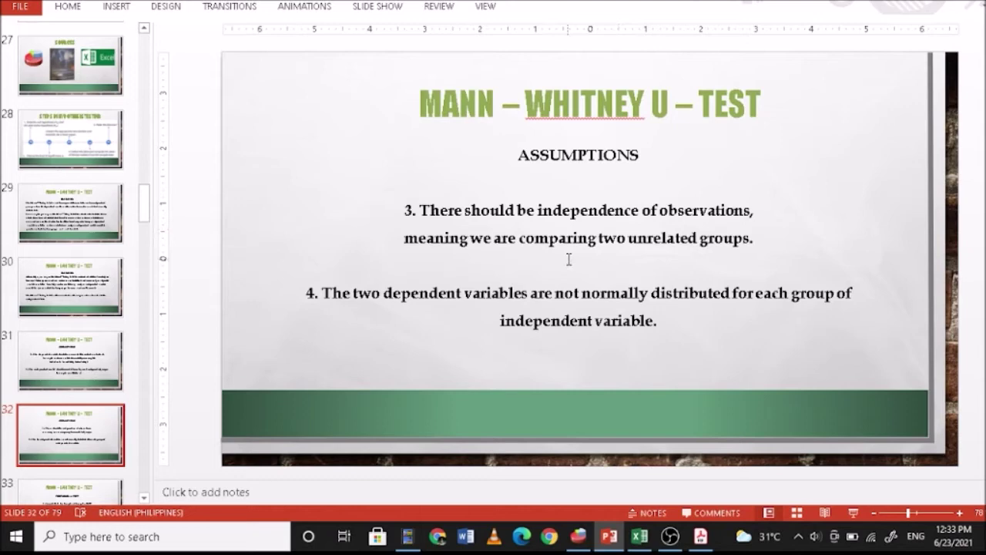
left_click(586, 239)
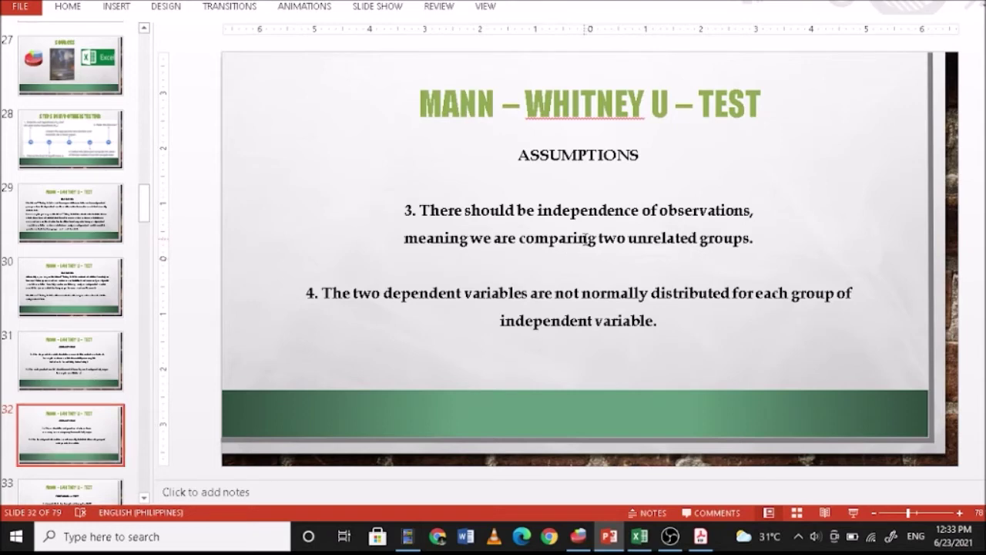
left_click(586, 238)
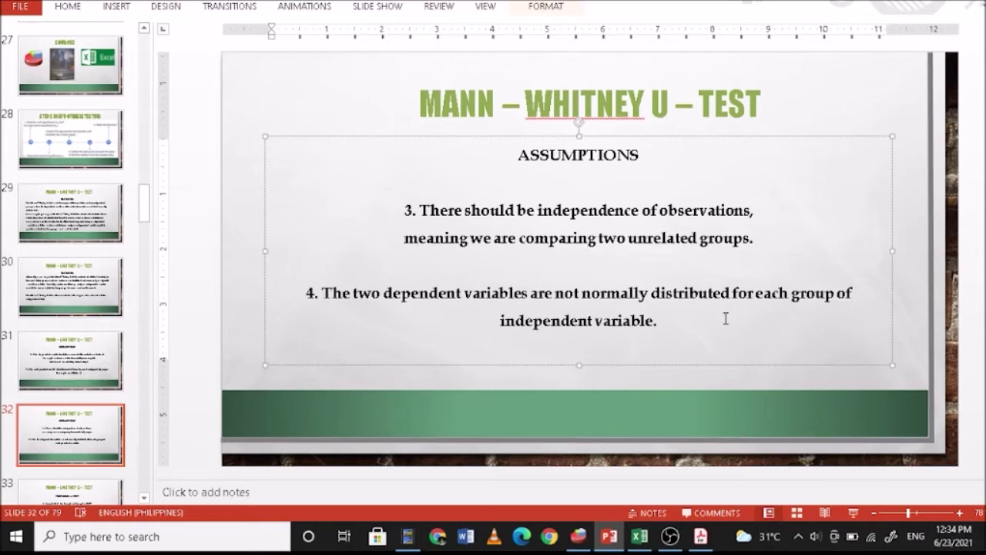
Read the PSPP procedure for the Mann-Whitney U test on slide 33
scroll(93, 308, "down", 1)
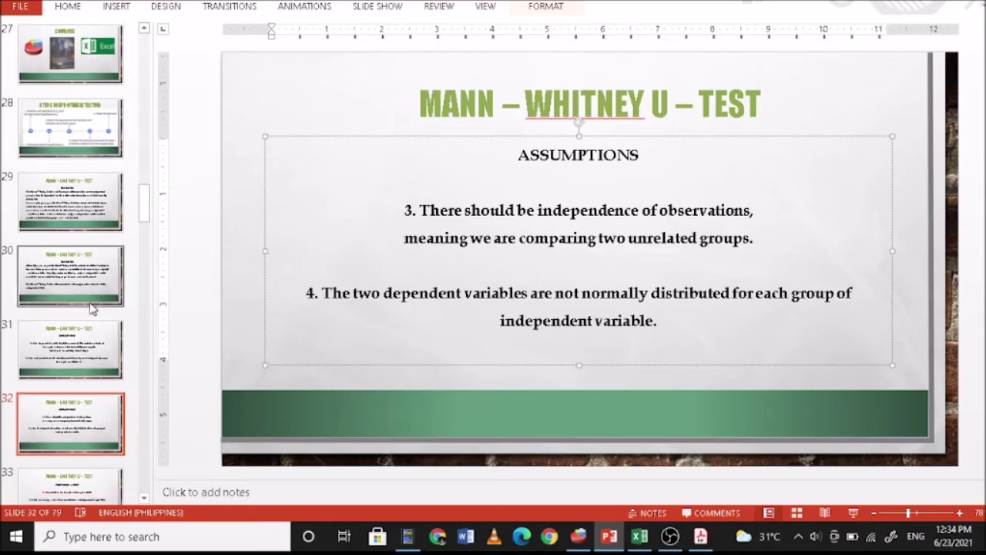
scroll(98, 315, "down", 3)
left_click(69, 361)
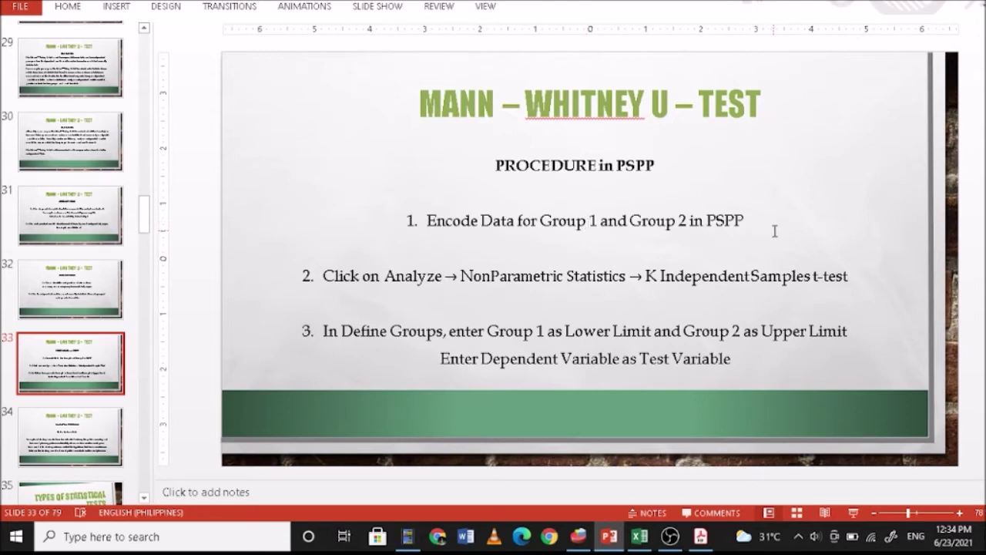
left_click_drag(518, 224, 604, 226)
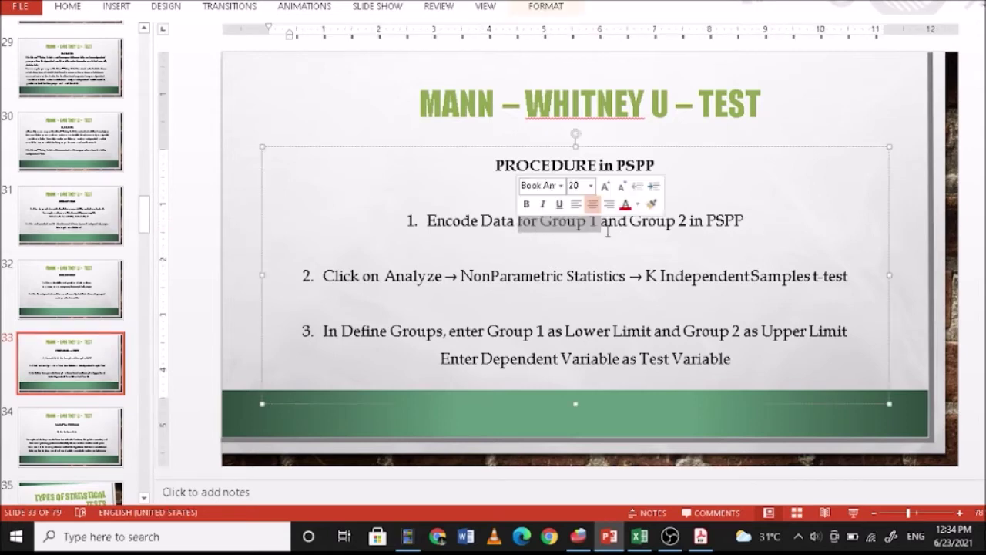
left_click(692, 222)
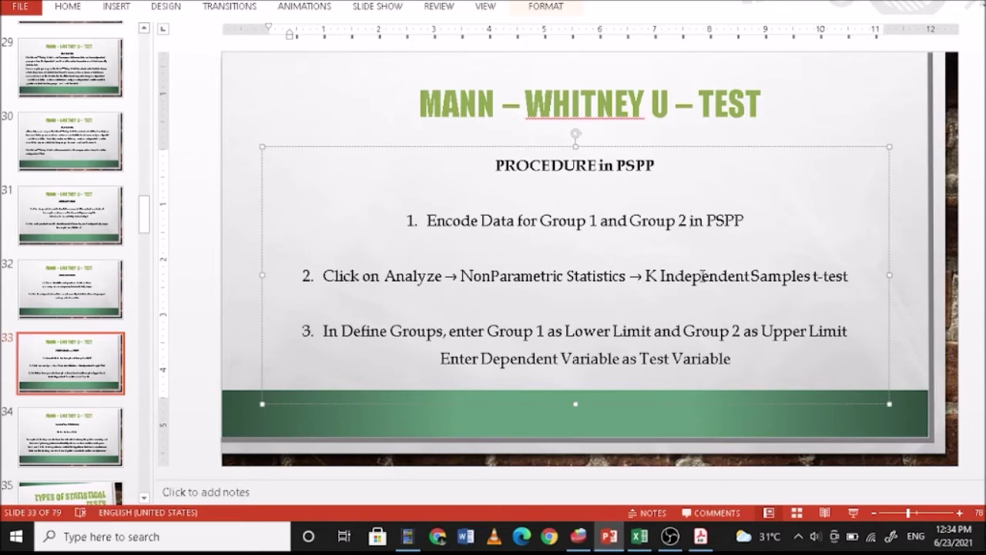
left_click(702, 275)
Study the example problem on slide 34, checking the salary samples, the significance level and the hypothesis to test
left_click(76, 436)
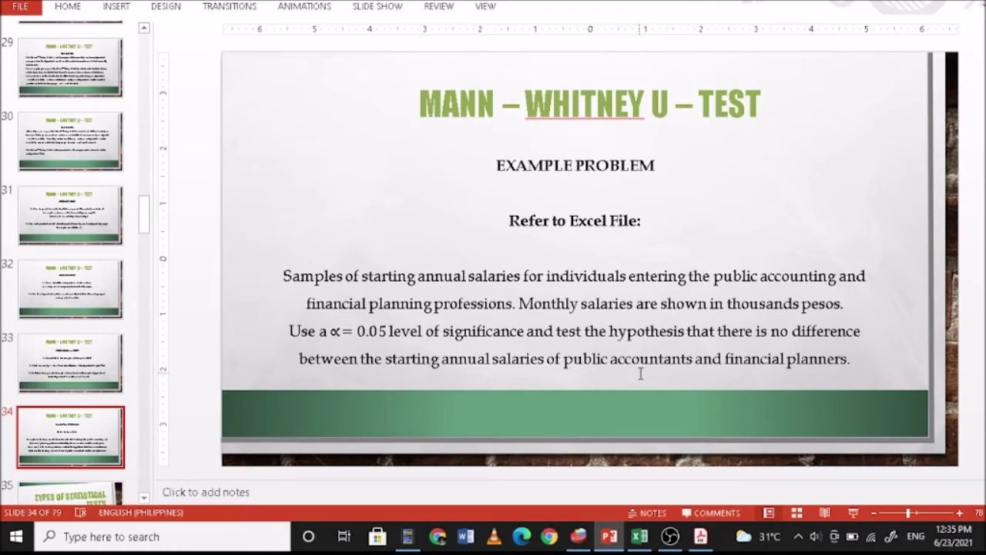
double_click(363, 333)
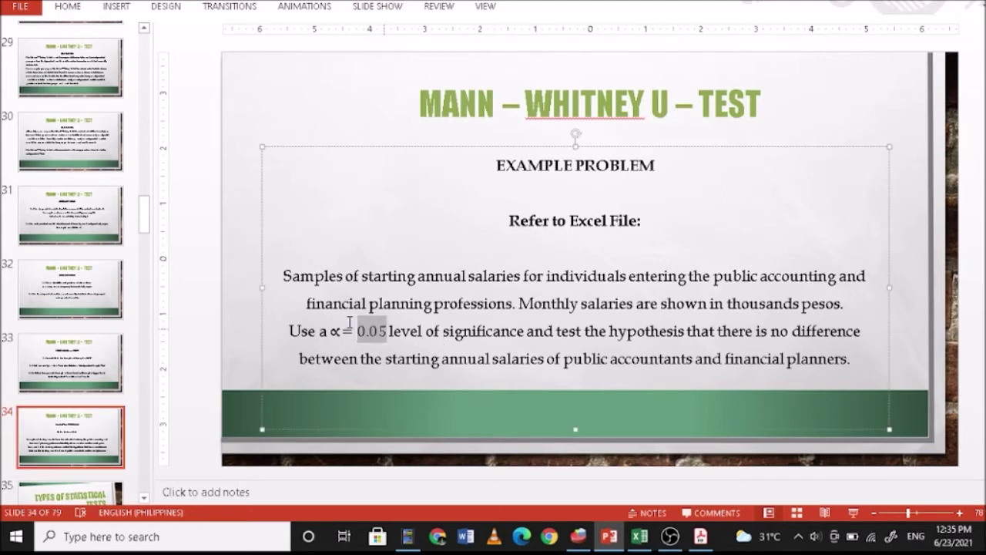
left_click(564, 330)
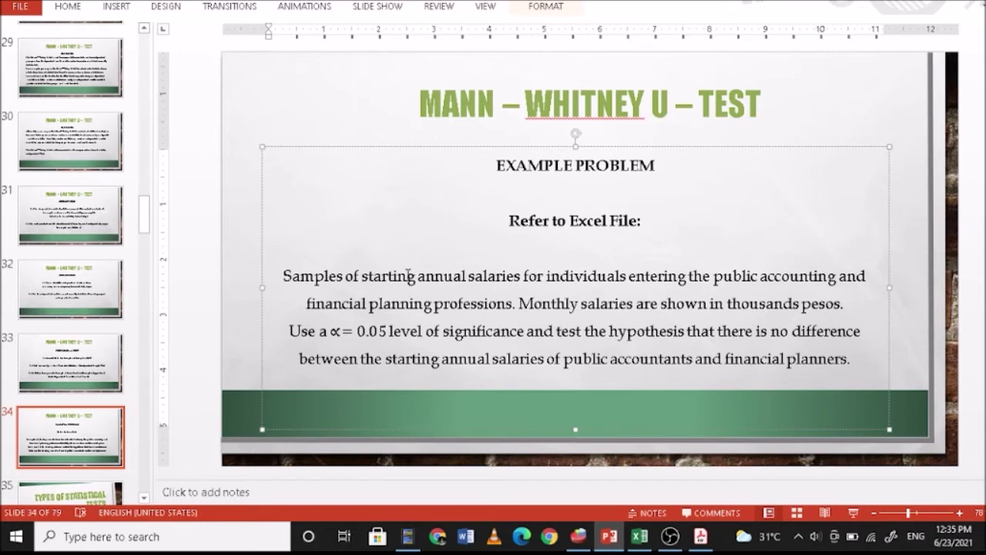
left_click_drag(346, 276, 524, 276)
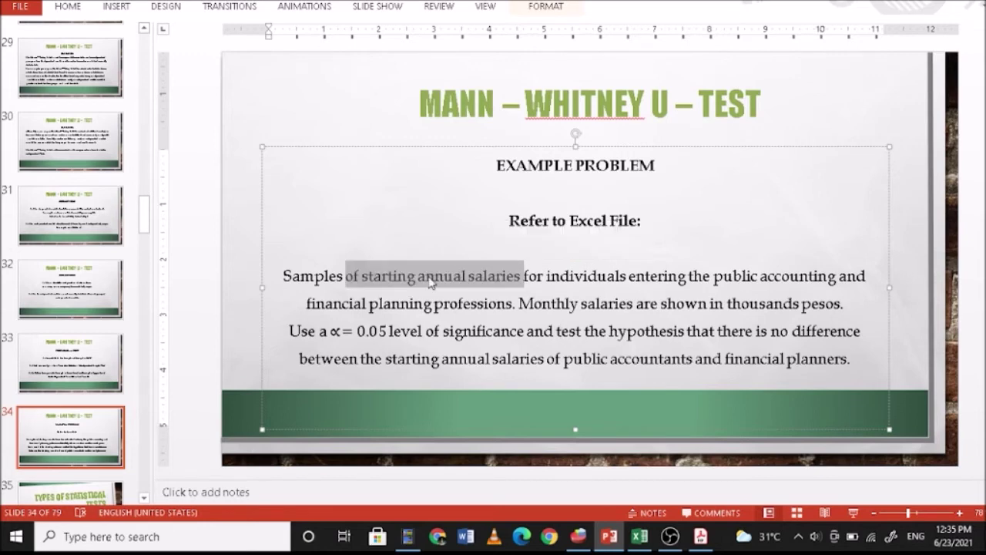
left_click(435, 275)
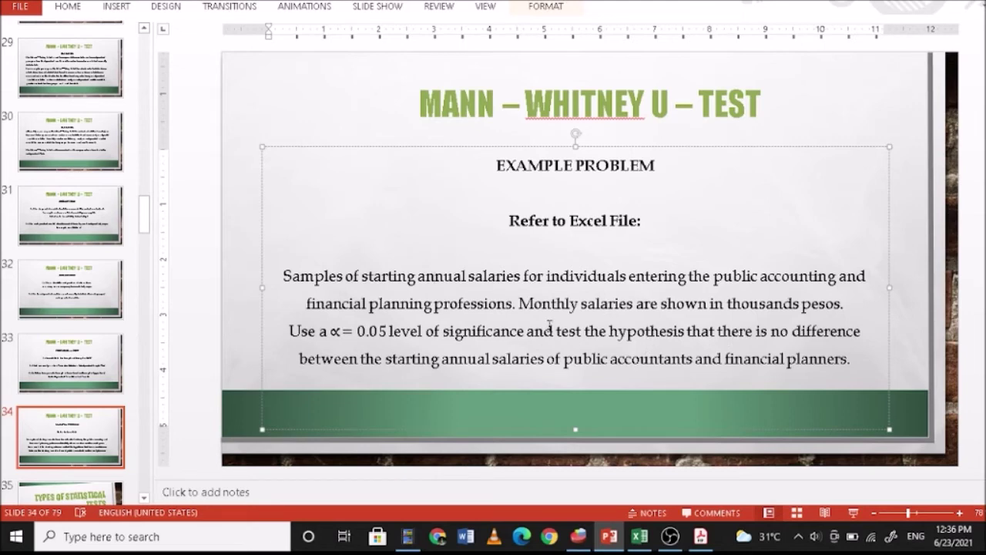
left_click(371, 331)
double_click(371, 331)
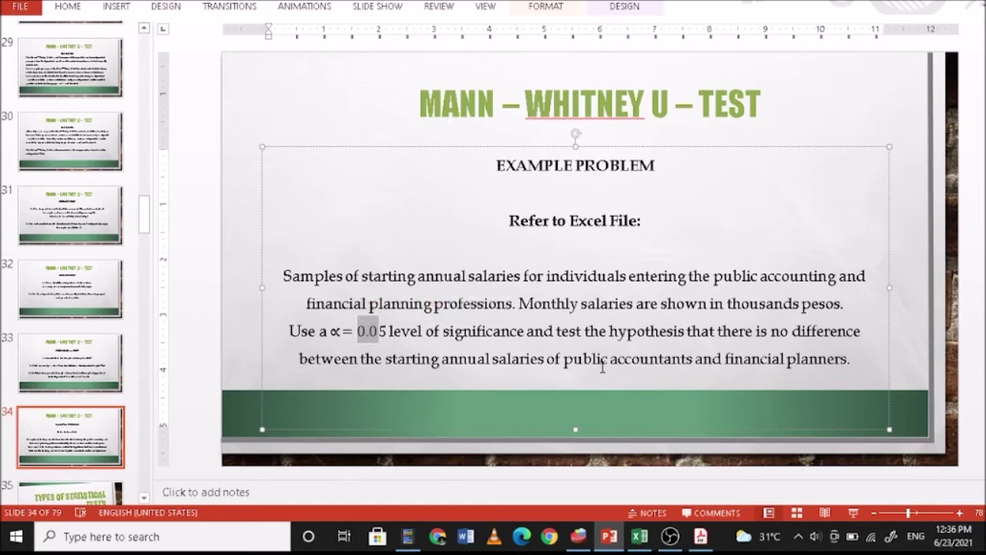
left_click(517, 351)
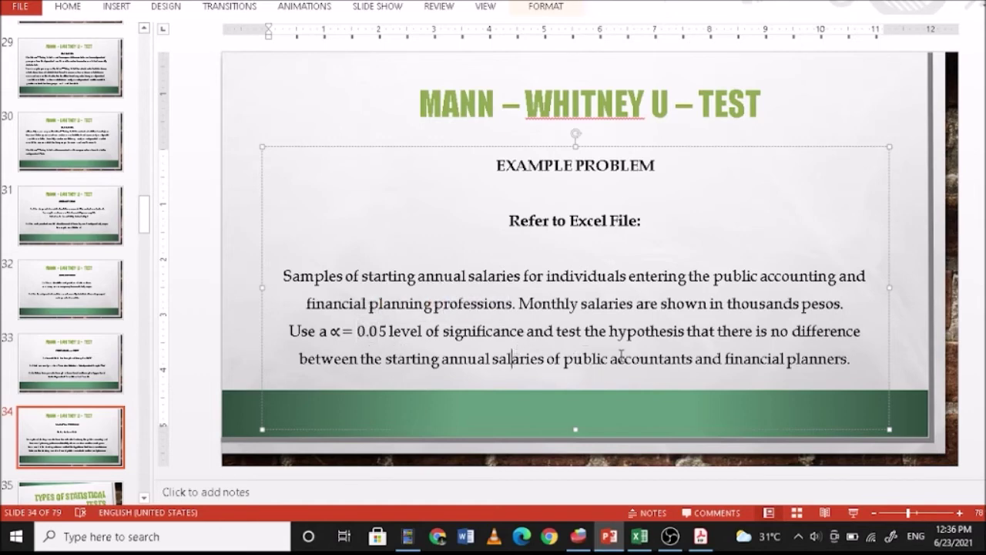
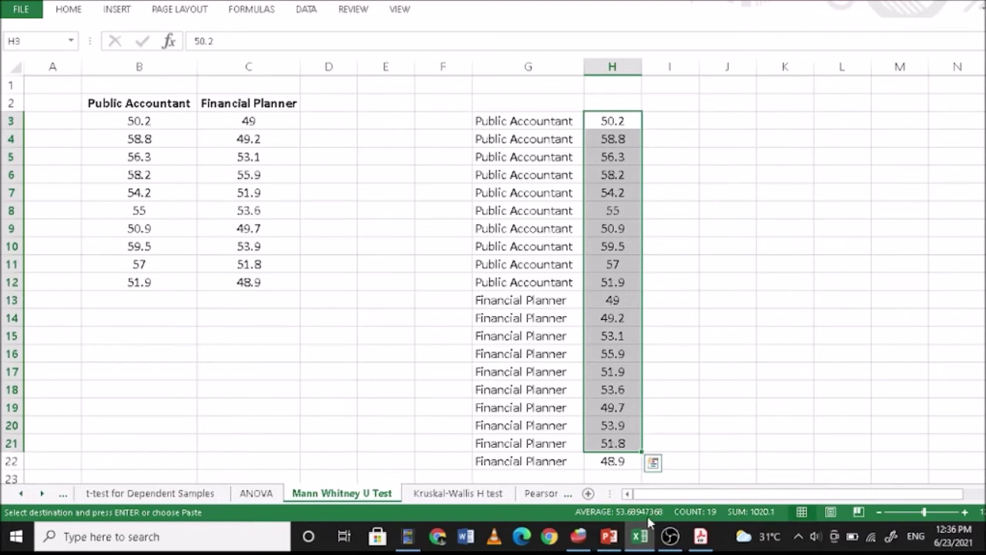
Switch to PSPP and define two variables named profession and StartingSalary
left_click(581, 542)
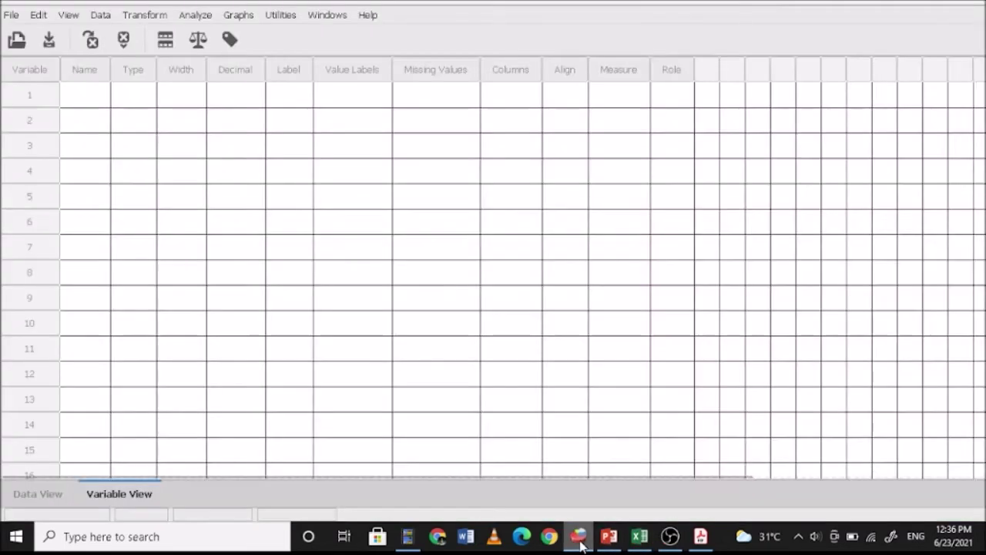
left_click(89, 93)
left_click(89, 93)
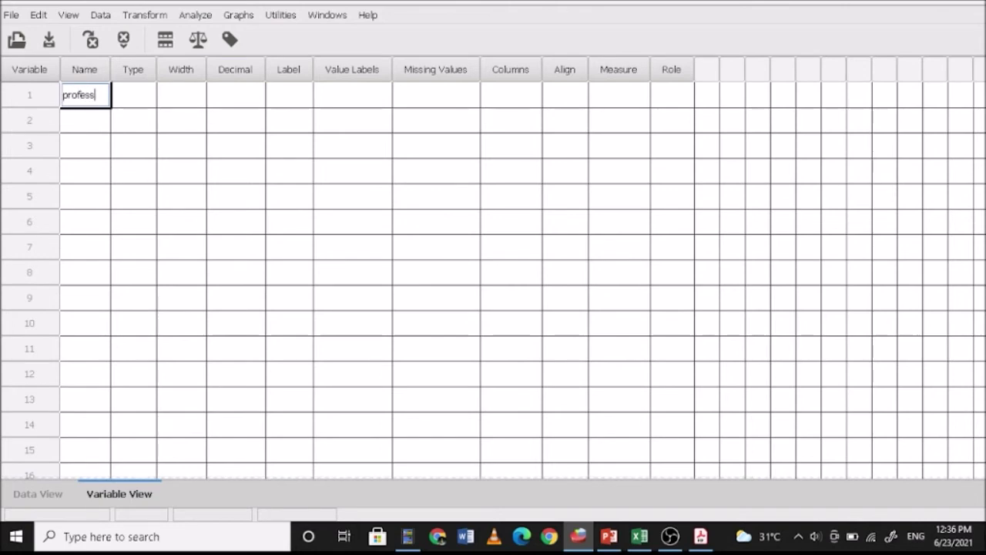
left_click(89, 122)
type("Start")
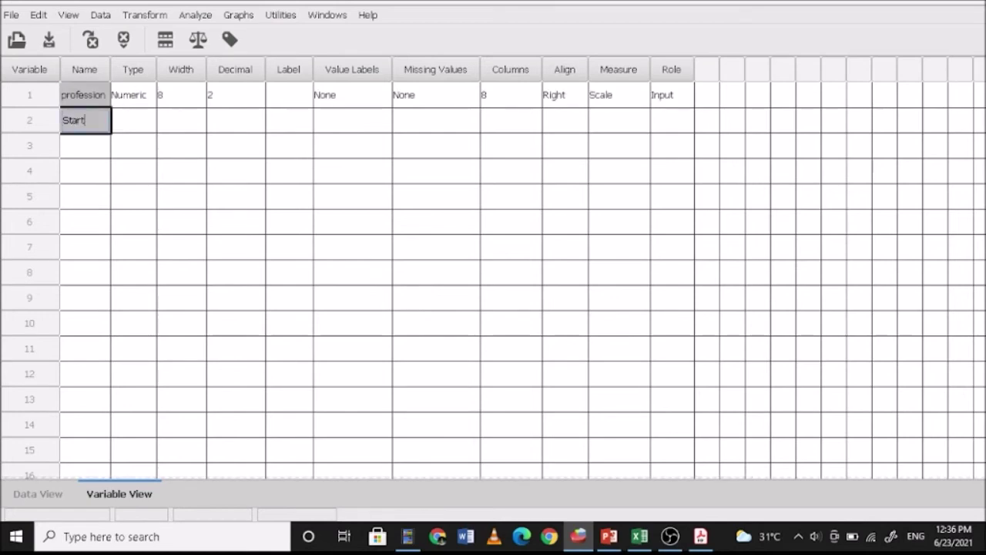
type("ingSalary")
Set the profession variable to 0 decimals and its measure to Nominal
left_click(242, 94)
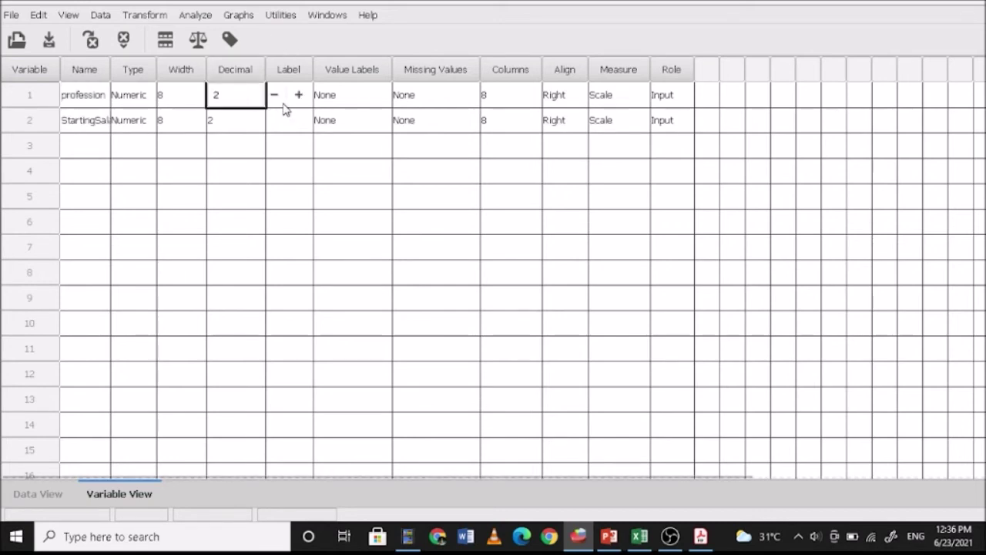
left_click(275, 95)
left_click(275, 95)
left_click(634, 100)
left_click(638, 95)
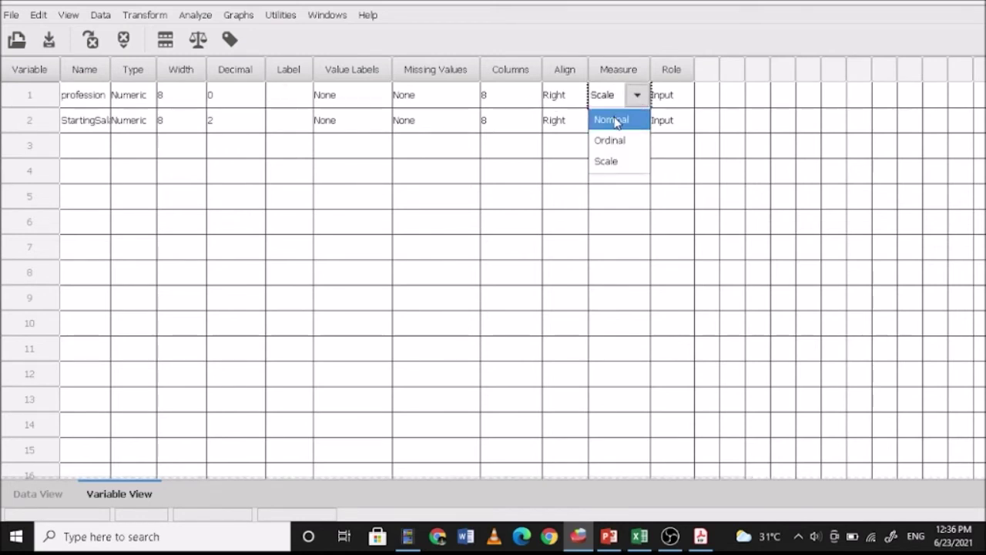
left_click(616, 122)
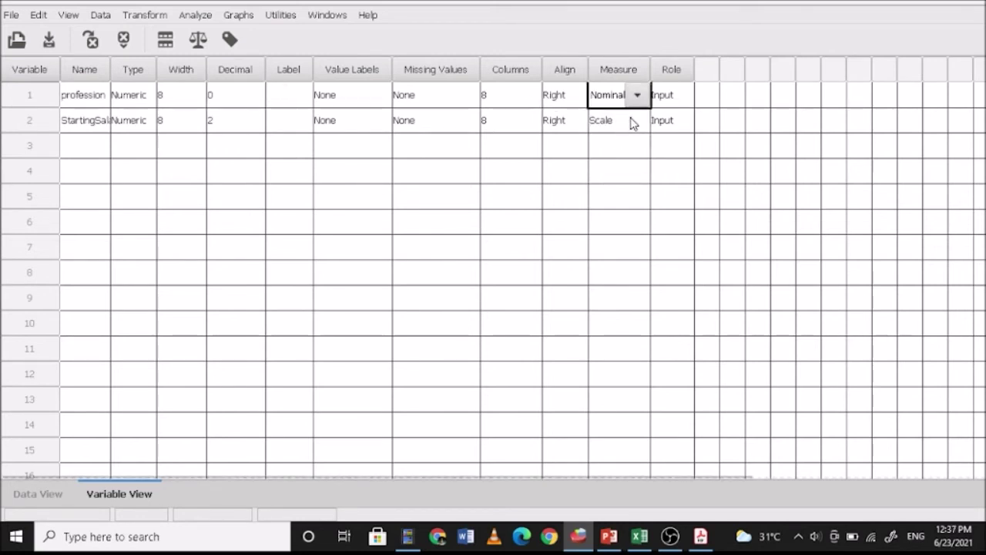
Set the StartingSalary variable's decimals to 0, keeping its measure as Scale
left_click(634, 122)
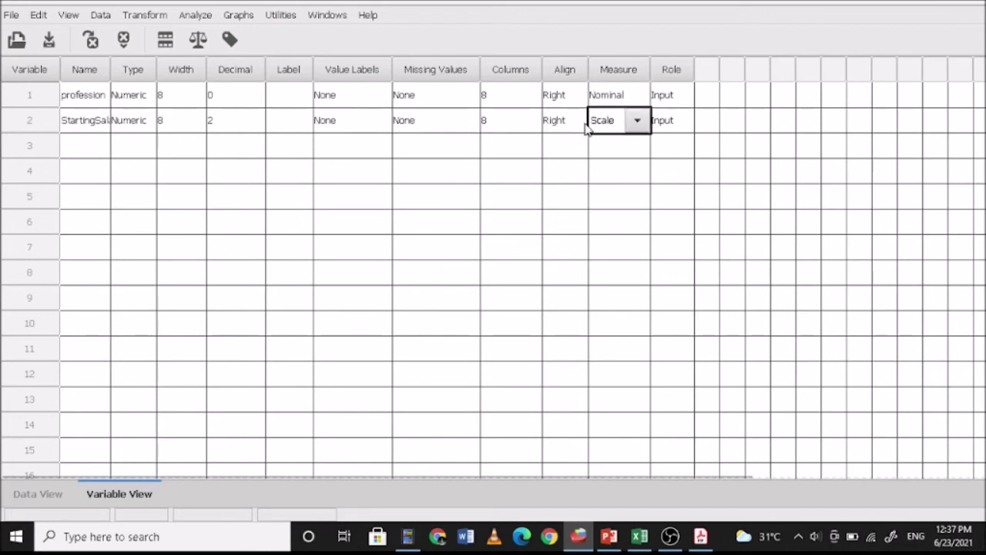
left_click(241, 121)
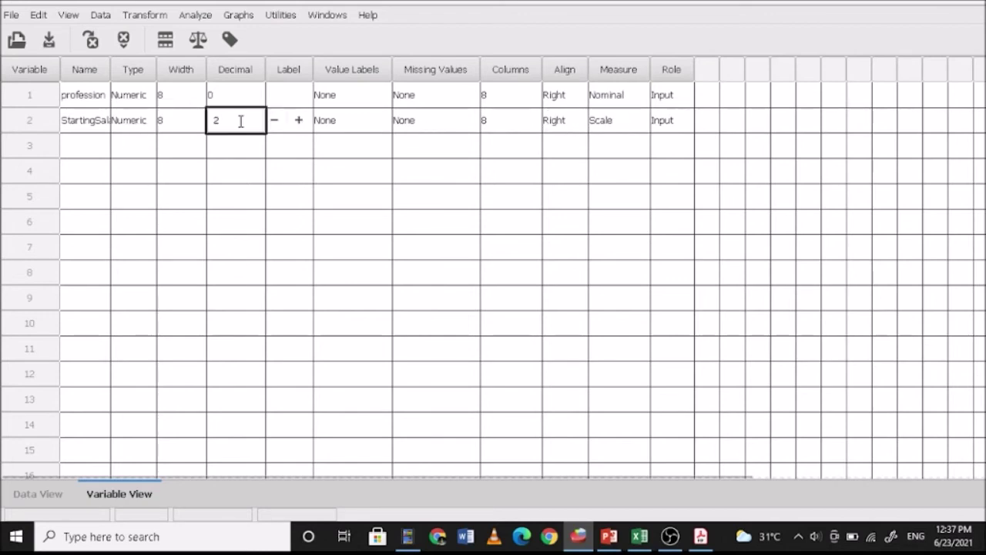
left_click(279, 125)
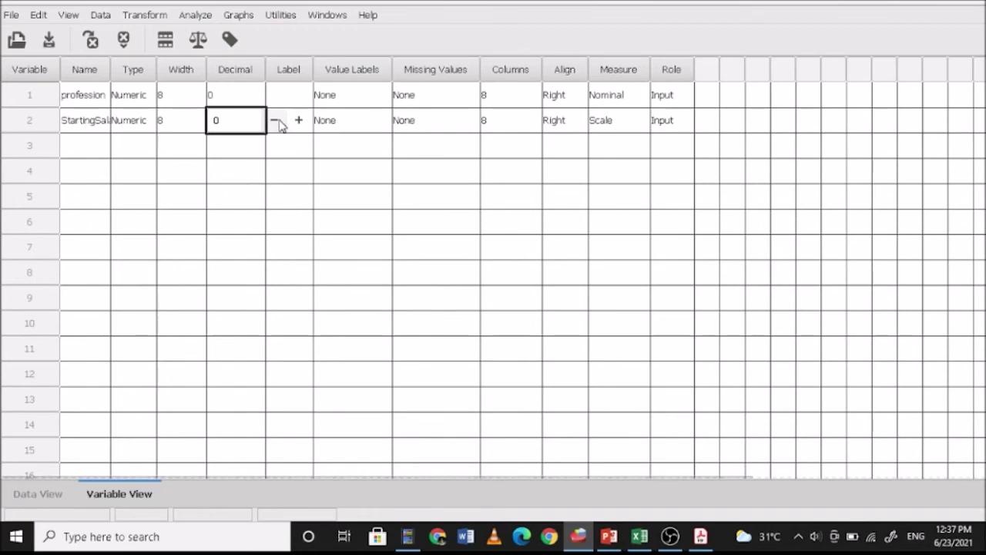
Set the StartingSalary variable's decimals to 1 and check the salary figures in the Excel sheet
left_click(299, 122)
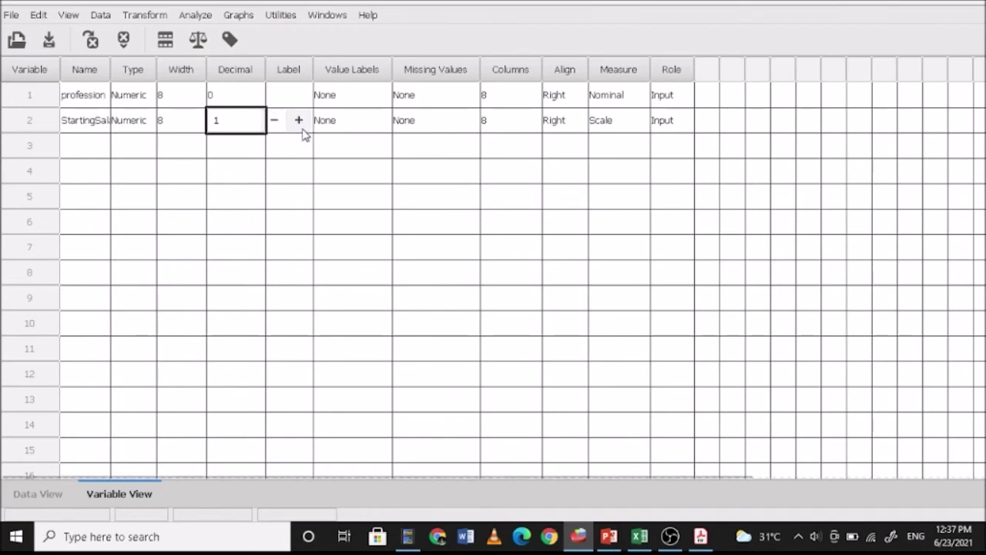
left_click(642, 537)
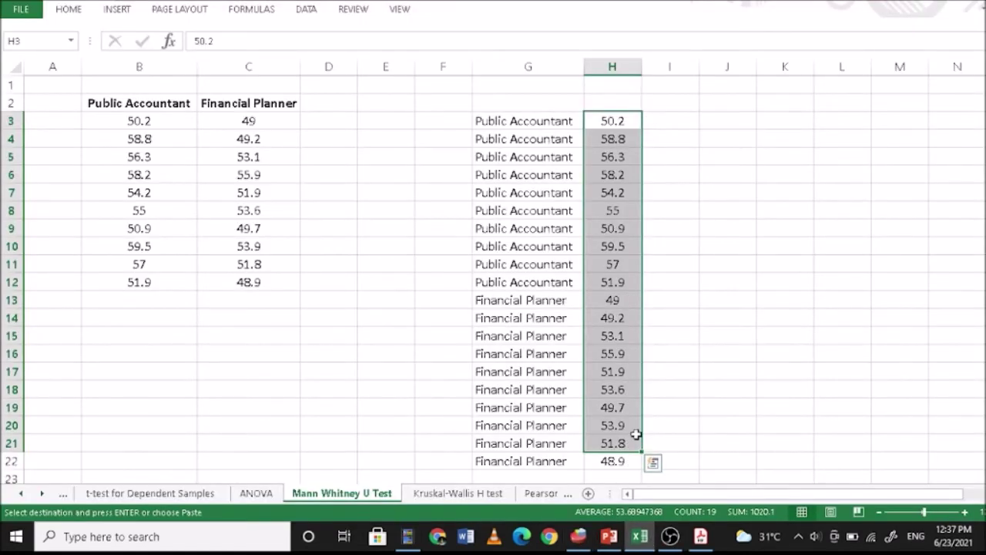
scroll(597, 375, "down", 1)
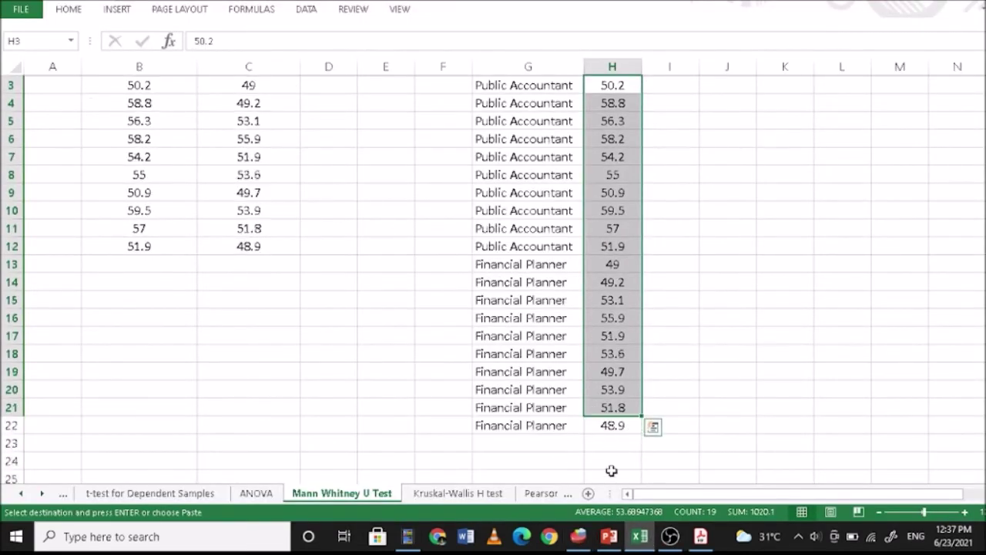
left_click(646, 533)
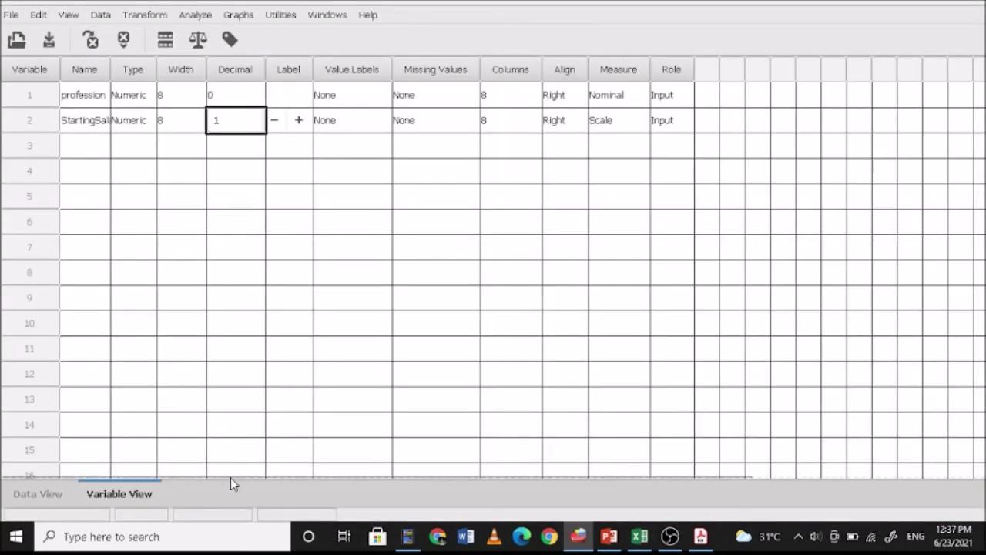
Try to copy the profession and salary data in G3:H22 from Excel into the PSPP data, starting at case 1 of profession
left_click(37, 496)
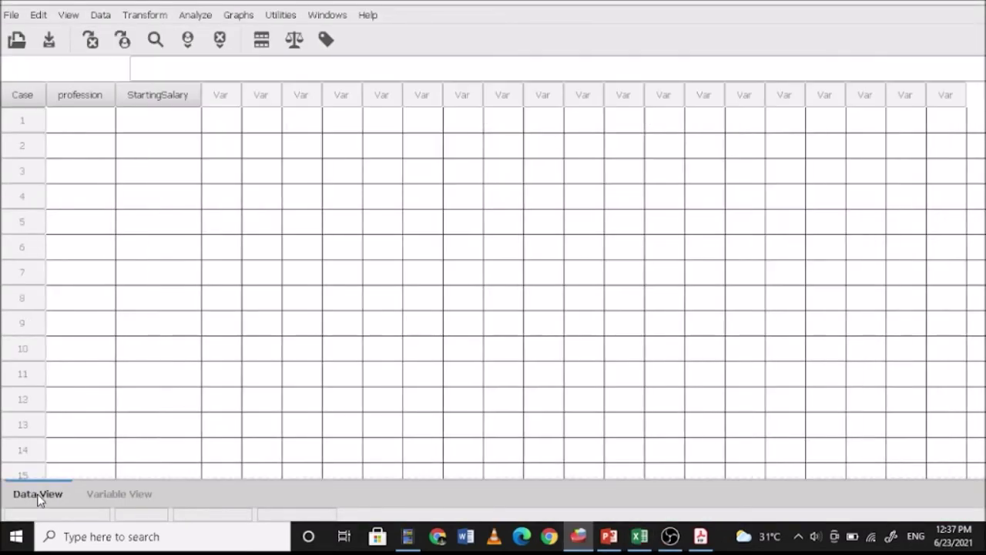
left_click(642, 538)
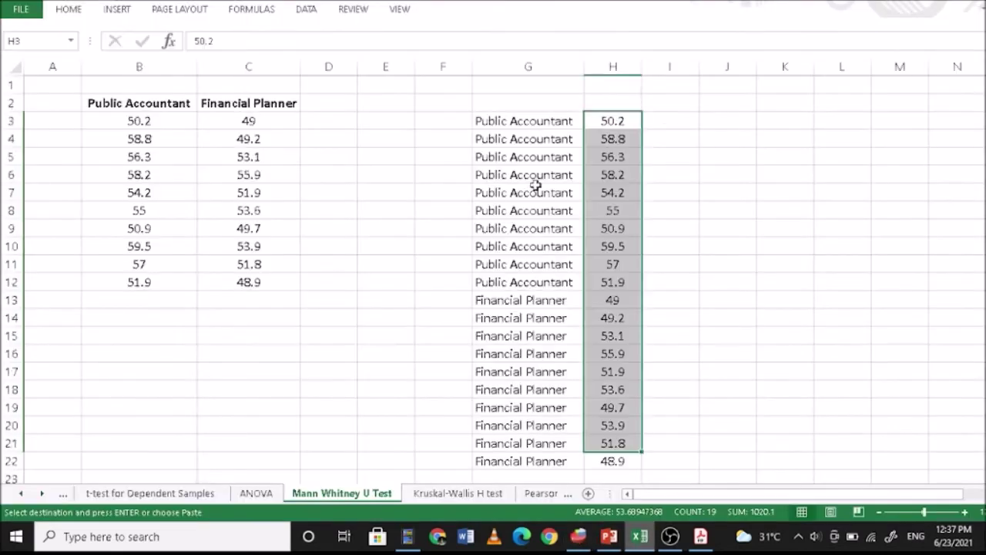
left_click_drag(524, 119, 615, 319)
key("ctrl+c")
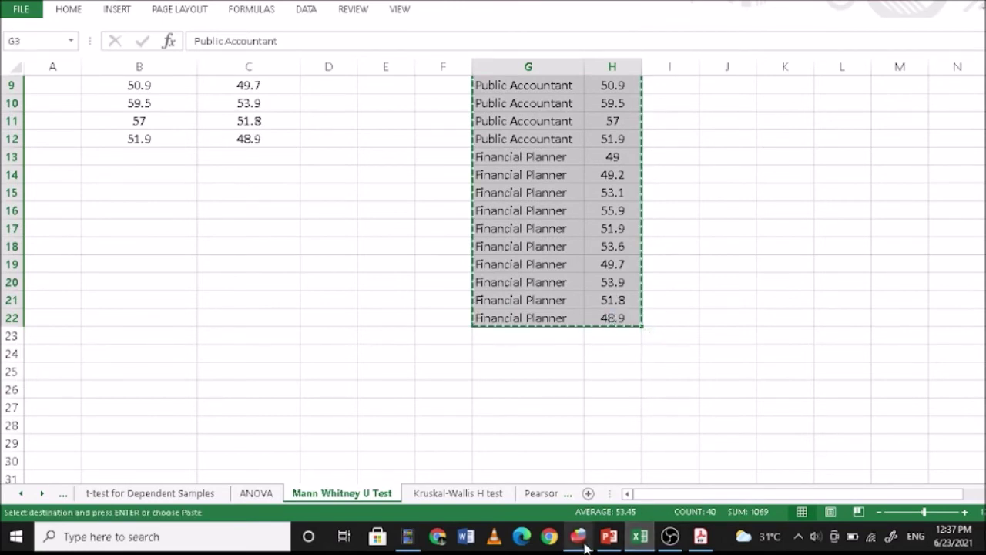
left_click(578, 535)
left_click(87, 120)
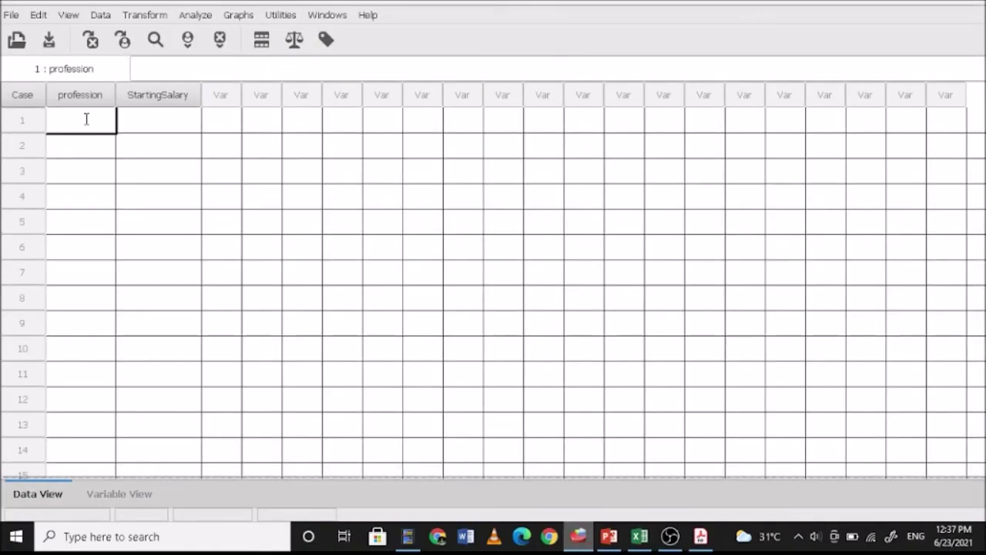
key("ctrl+v")
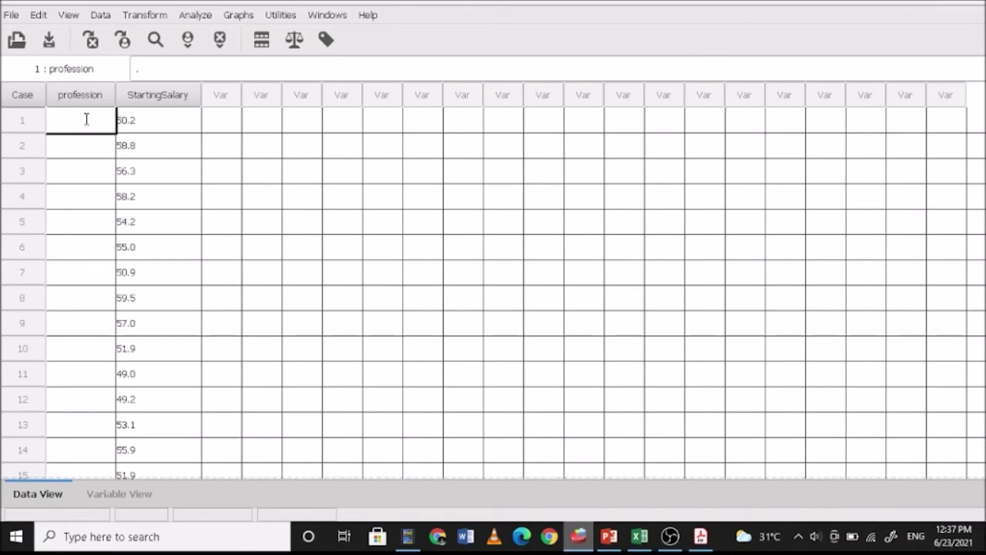
Open the value labels of the profession variable and enter the label "public accountant" for value 1
left_click(120, 493)
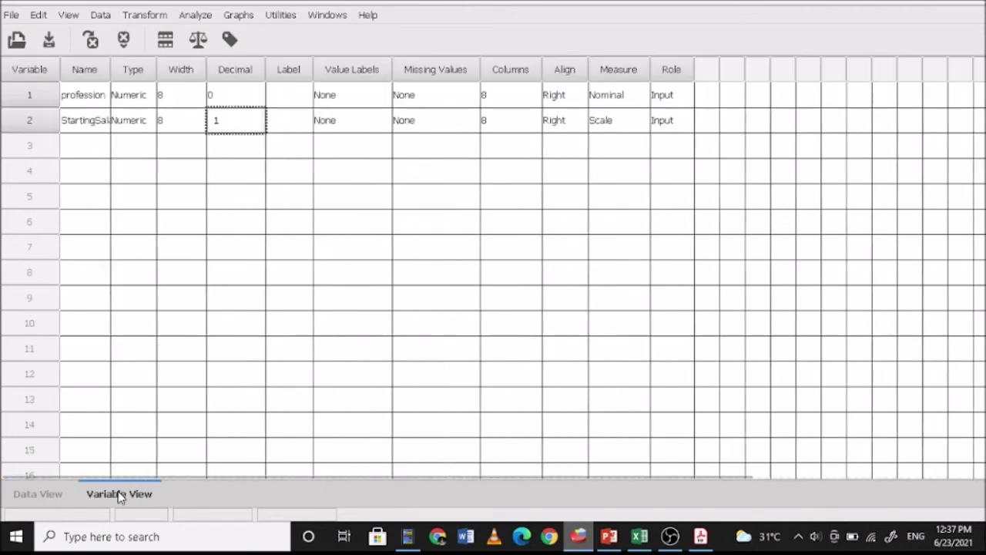
left_click(340, 95)
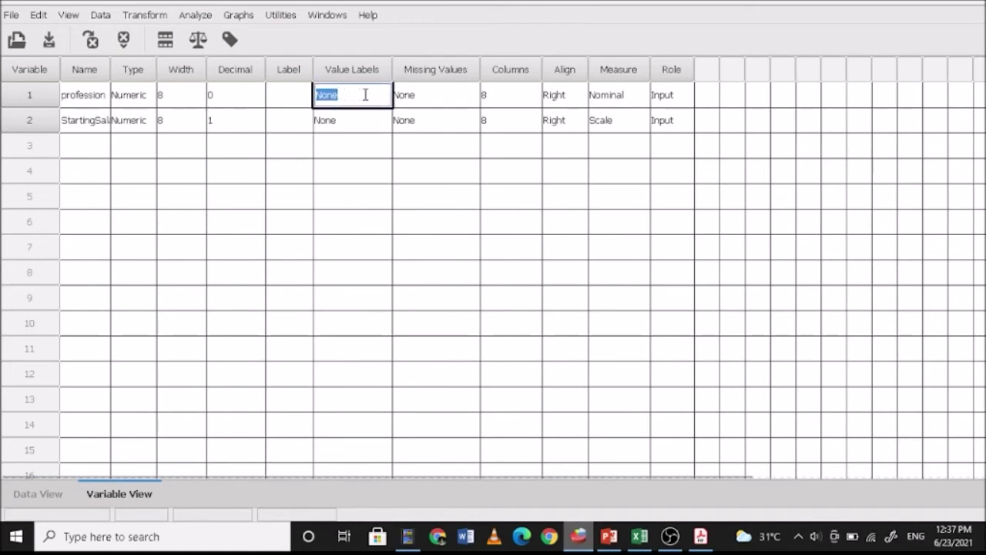
left_click(376, 94)
type("1")
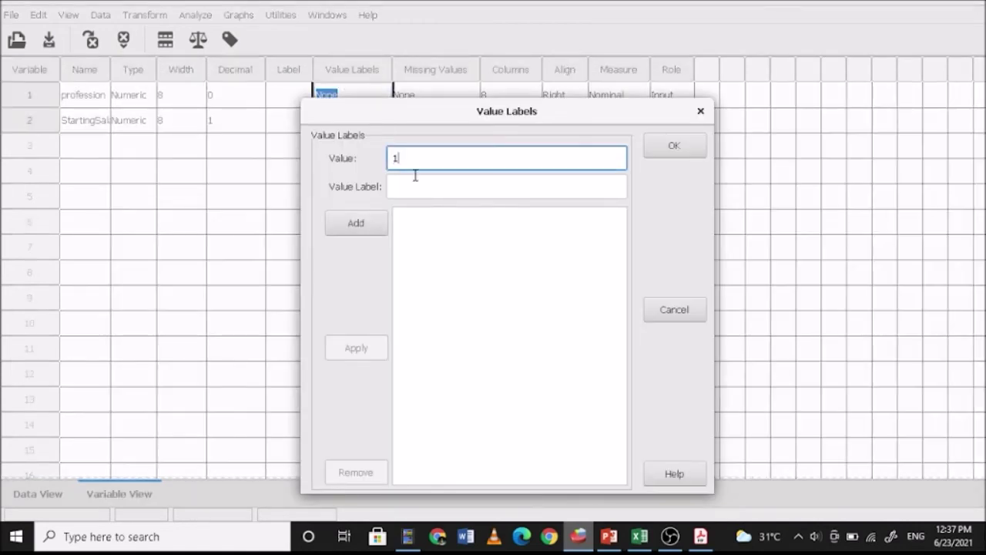
left_click(418, 189)
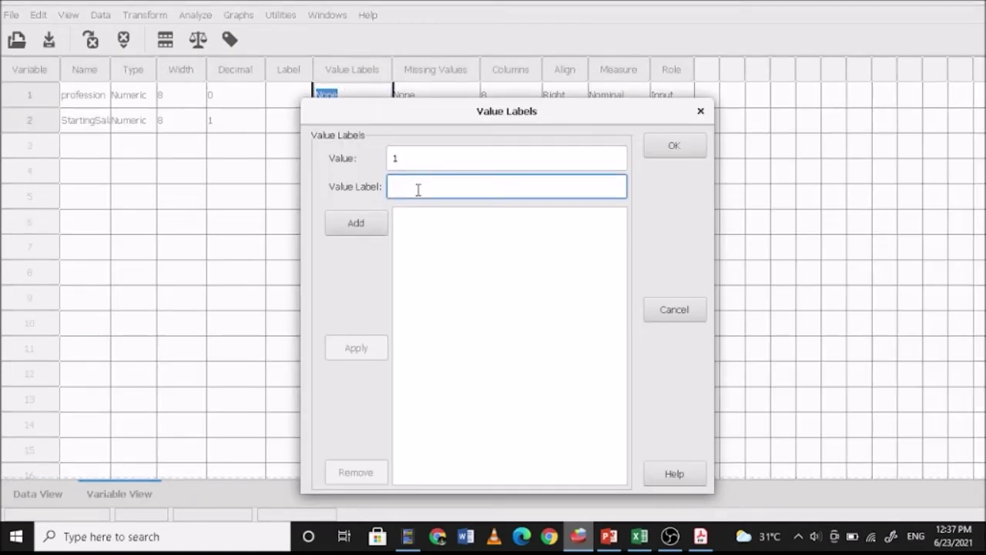
left_click(640, 536)
left_click(638, 538)
type("p")
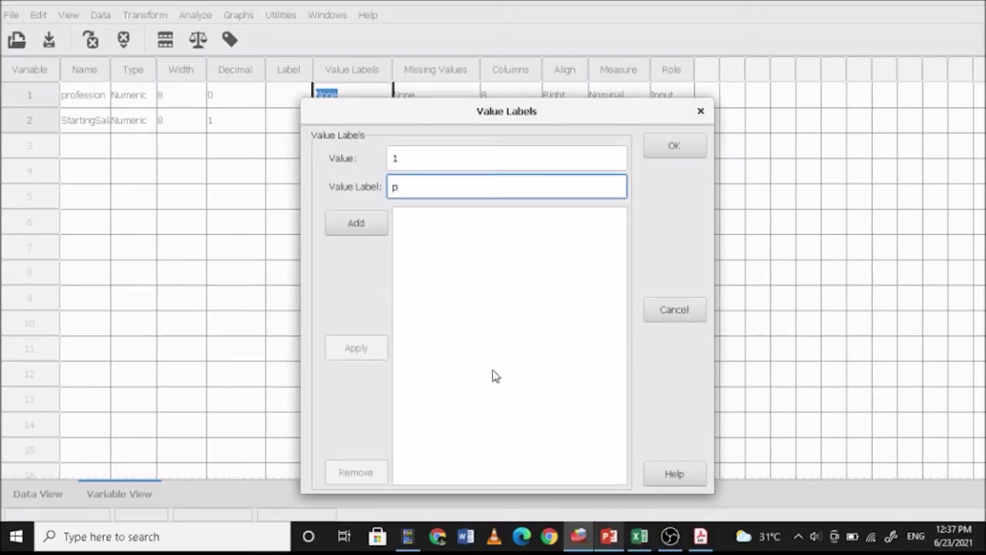
key("BackSpace")
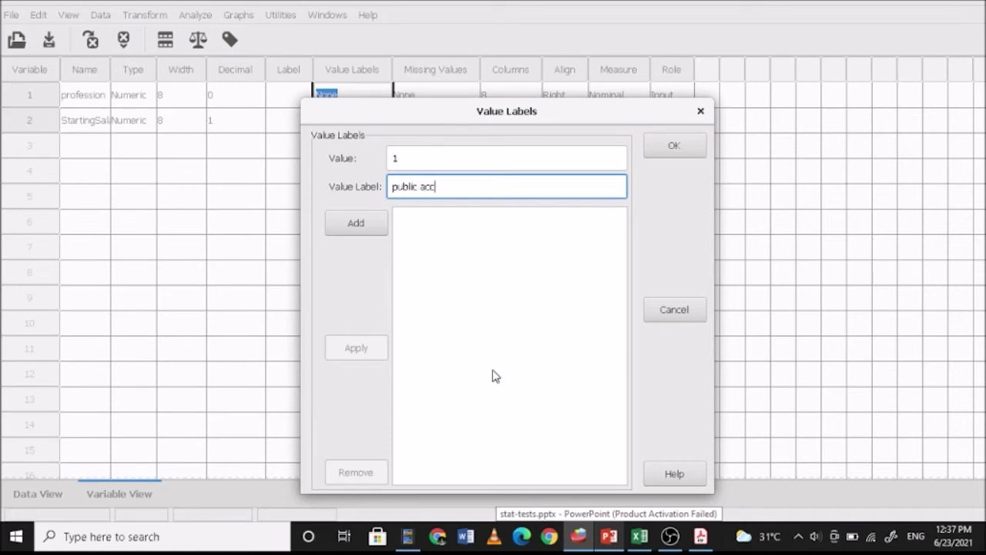
type("public accountan")
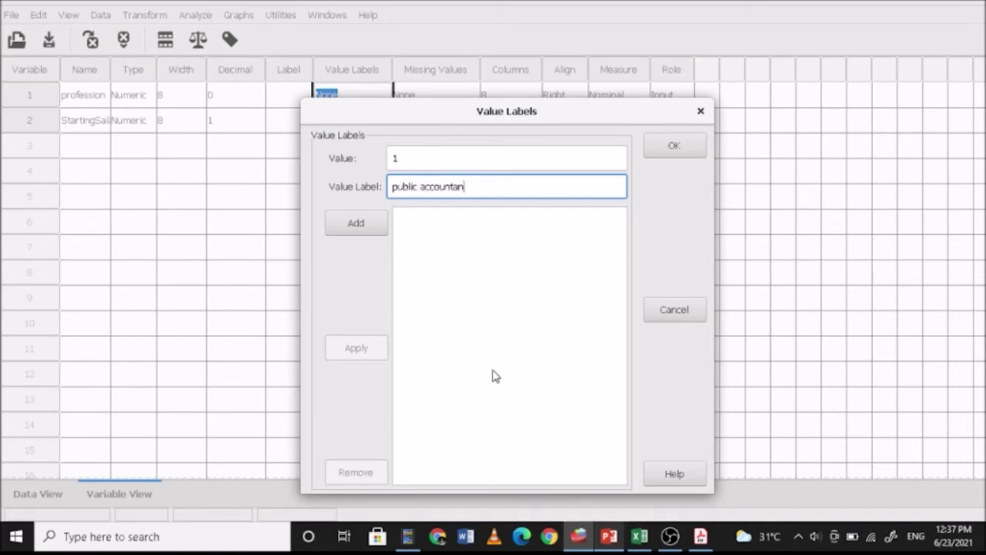
Capitalize the label as "Public Accountant" and add it for value 1
left_click(398, 188)
key("BackSpace")
type("P")
left_click(425, 187)
key("BackSpace")
type("A")
left_click(362, 230)
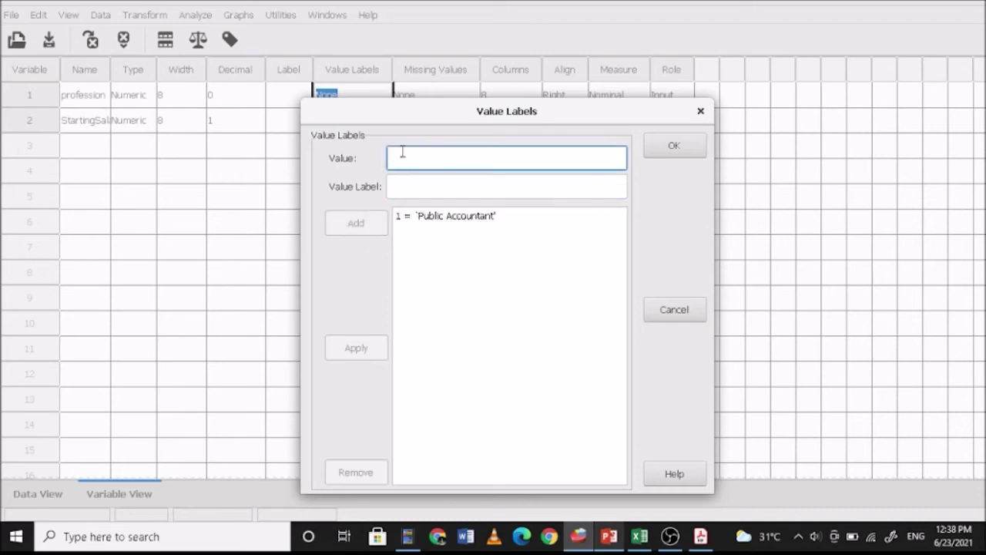
Add the label "Financial Planner" for value 2 and apply the value labels to the profession variable
type("2")
left_click(425, 187)
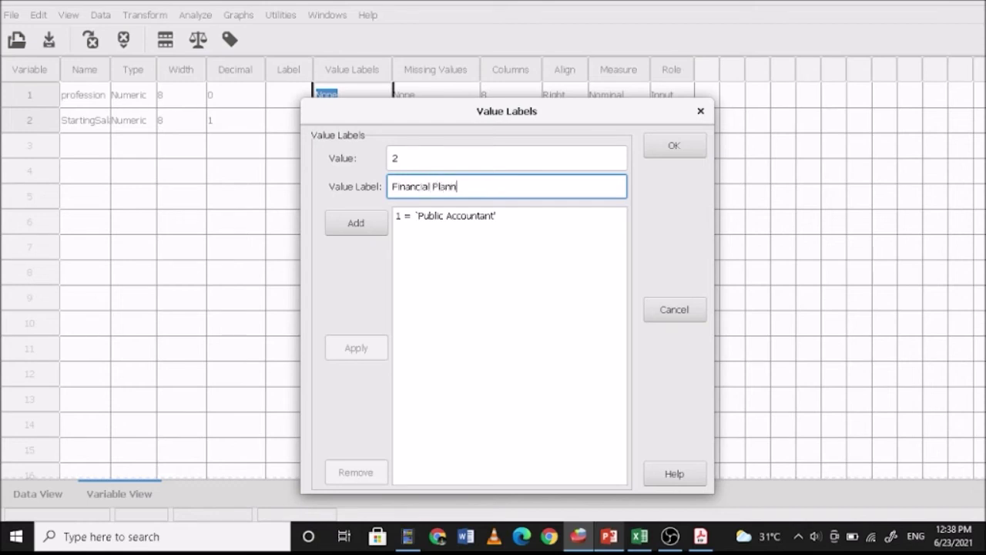
left_click(365, 225)
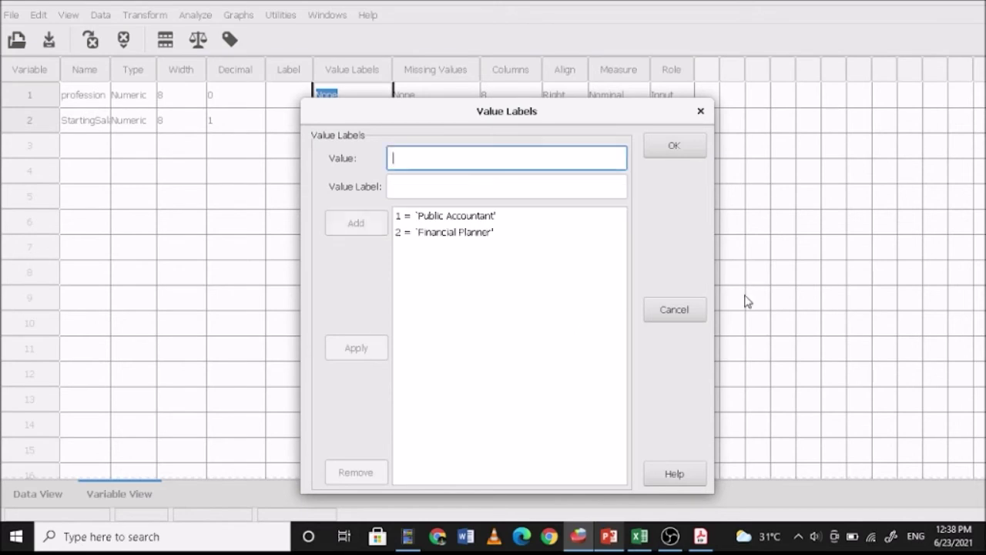
left_click(673, 148)
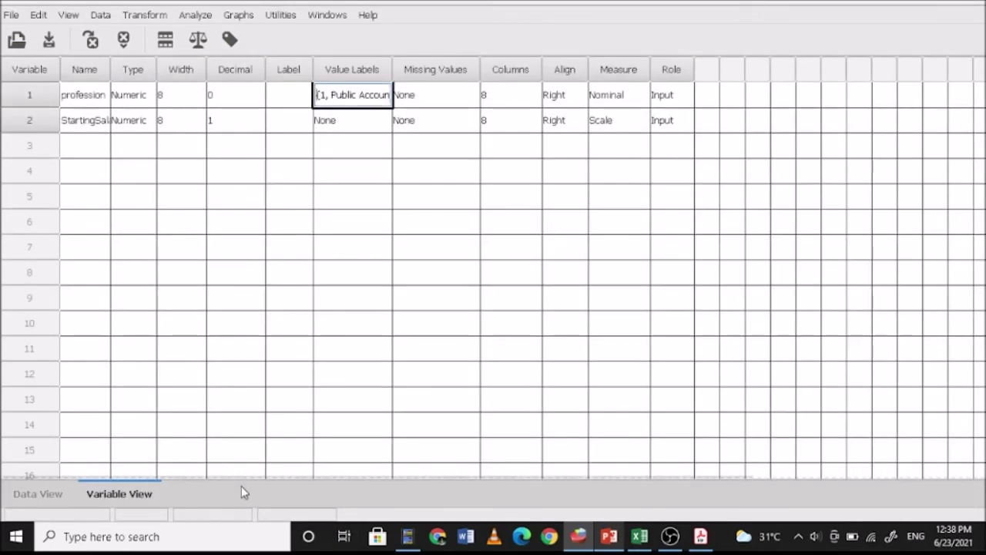
Copy G3:H22 from the Mann Whitney U Test sheet in Excel again and paste it into the PSPP data at case 1
left_click(34, 494)
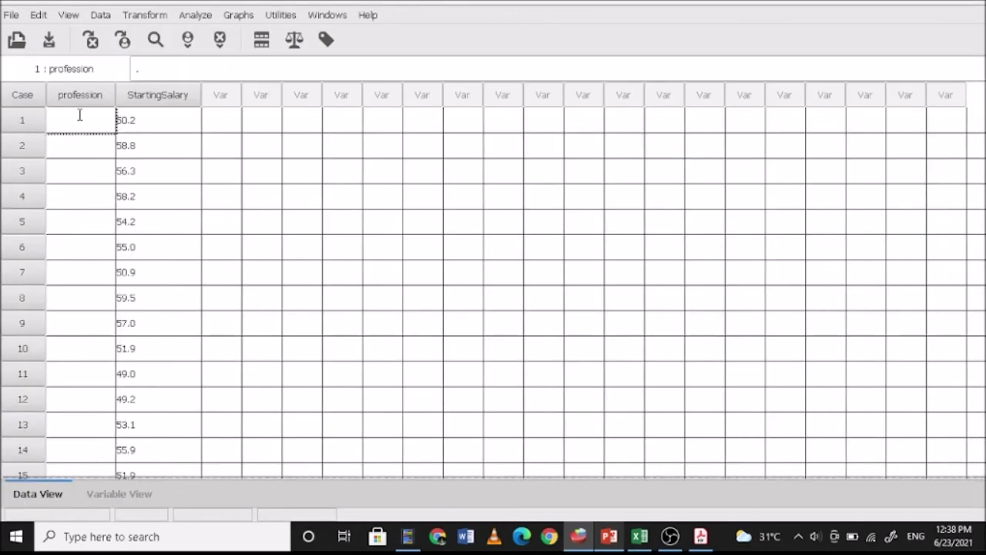
left_click(639, 535)
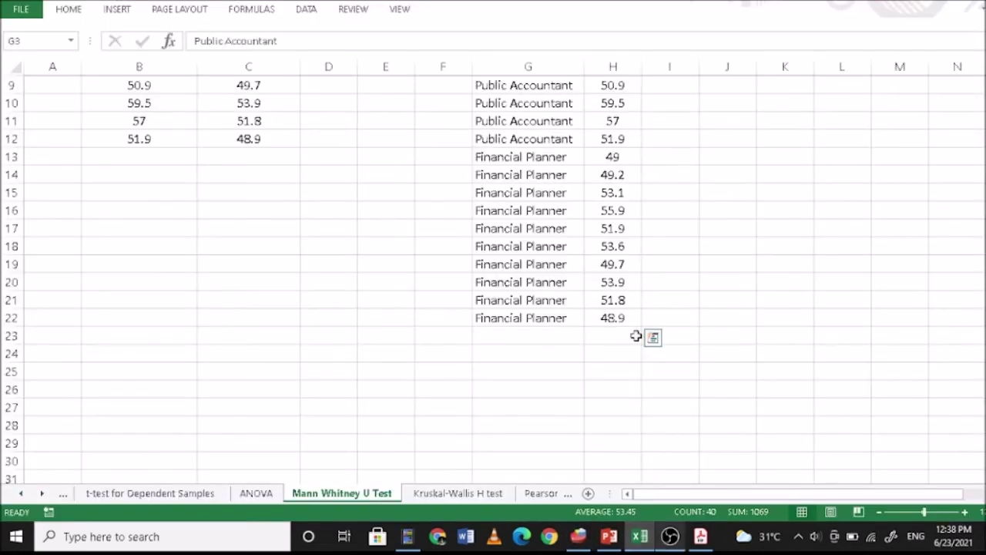
left_click_drag(631, 318, 530, 99)
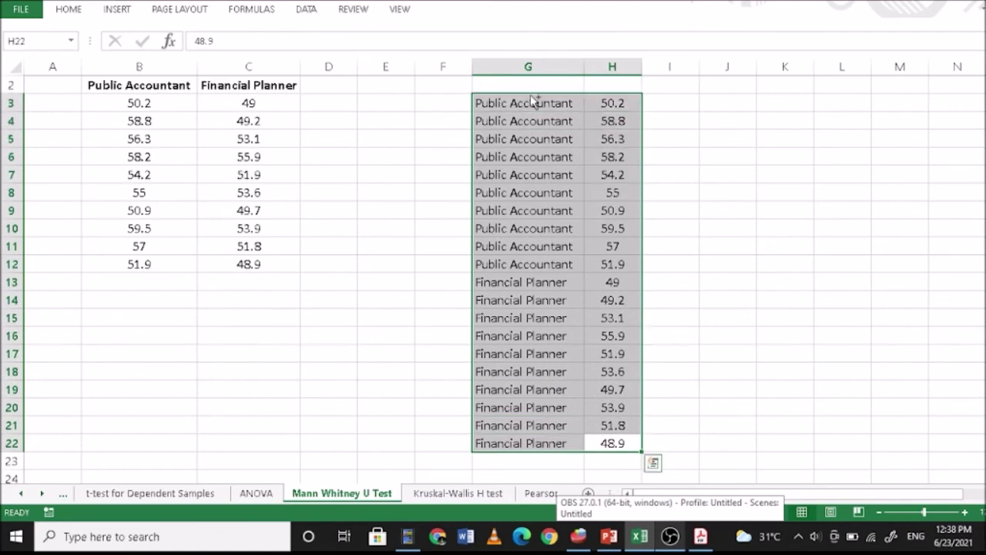
key("ctrl+c")
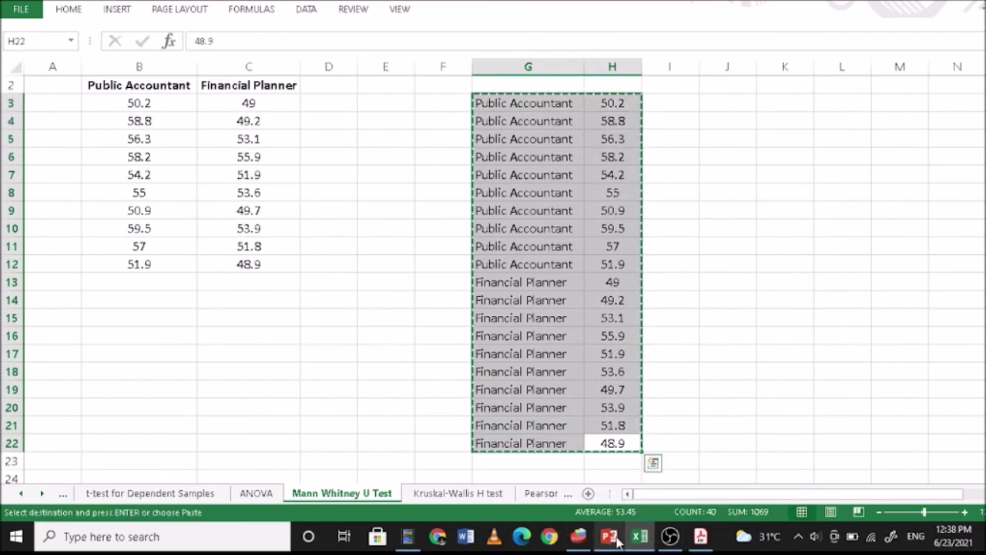
left_click(579, 537)
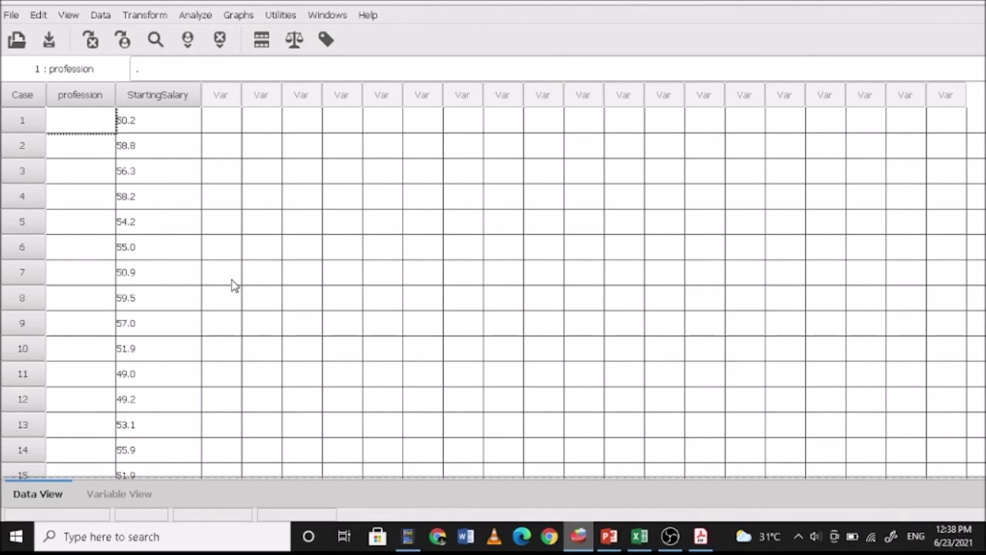
key("ctrl+v")
scroll(65, 301, "down", 4)
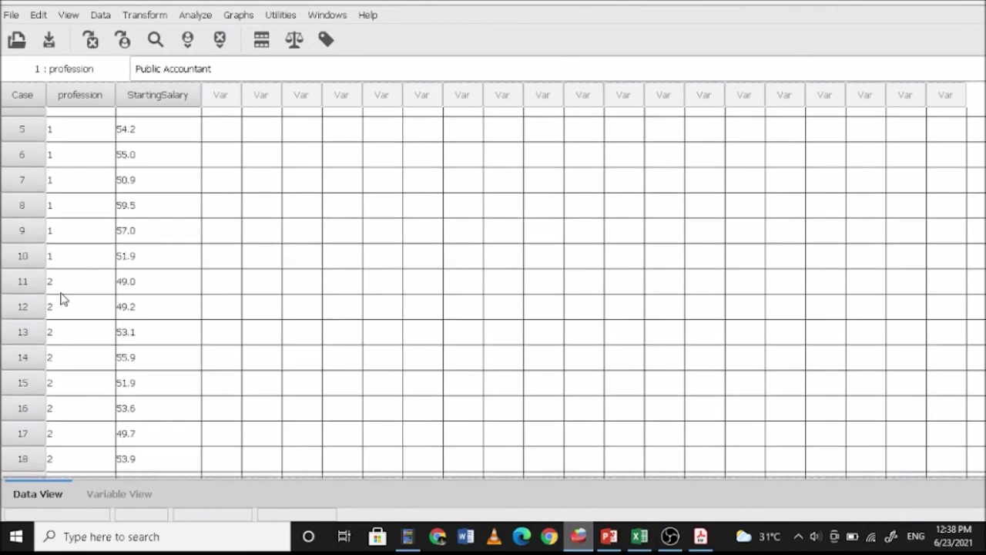
scroll(108, 358, "up", 4)
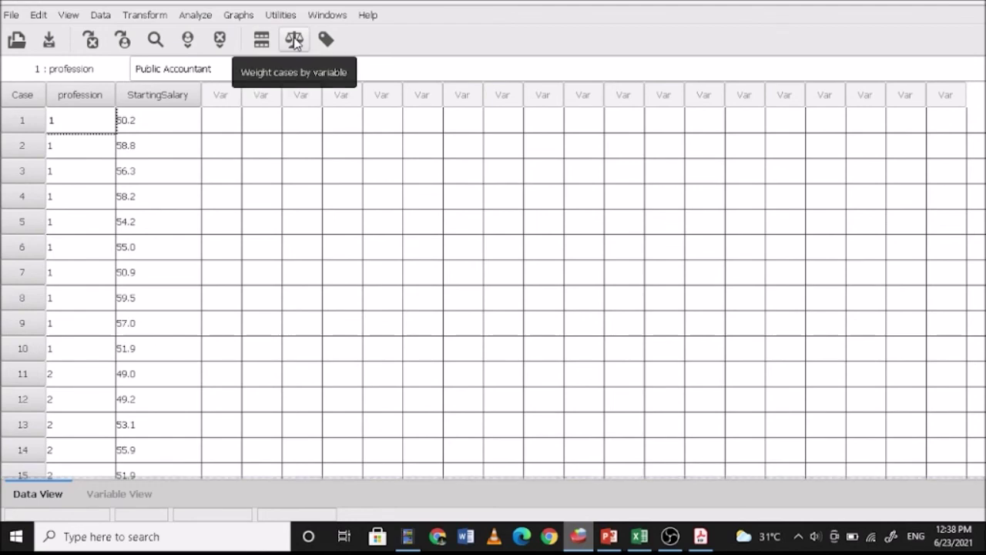
Toggle the data between value labels and numeric codes, and check the coded profession entries for all cases
left_click(325, 40)
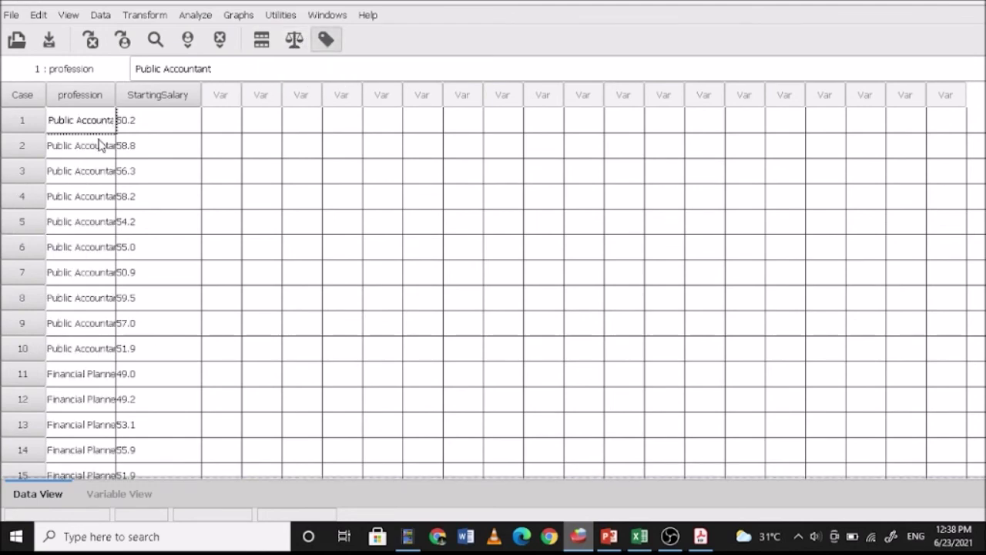
left_click(326, 41)
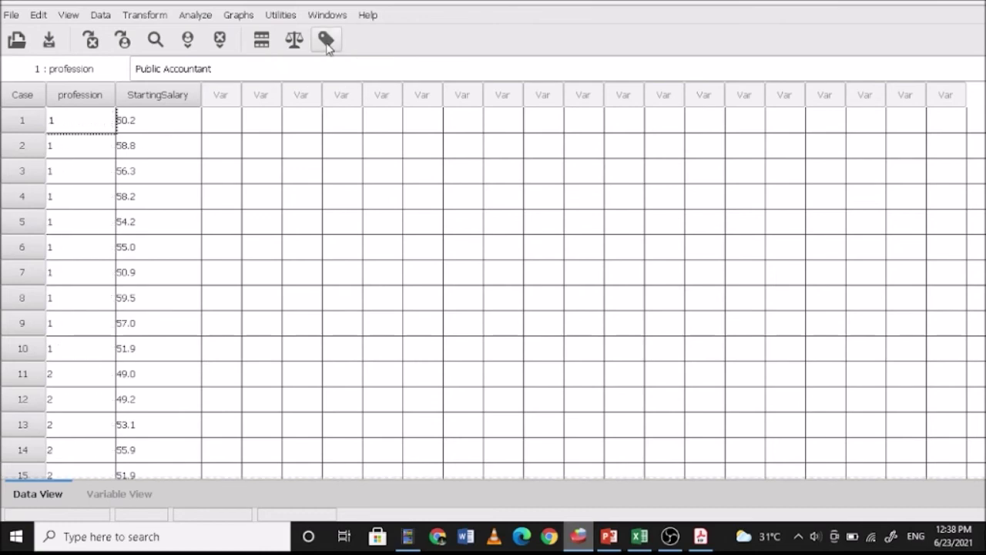
left_click(326, 41)
left_click(326, 41)
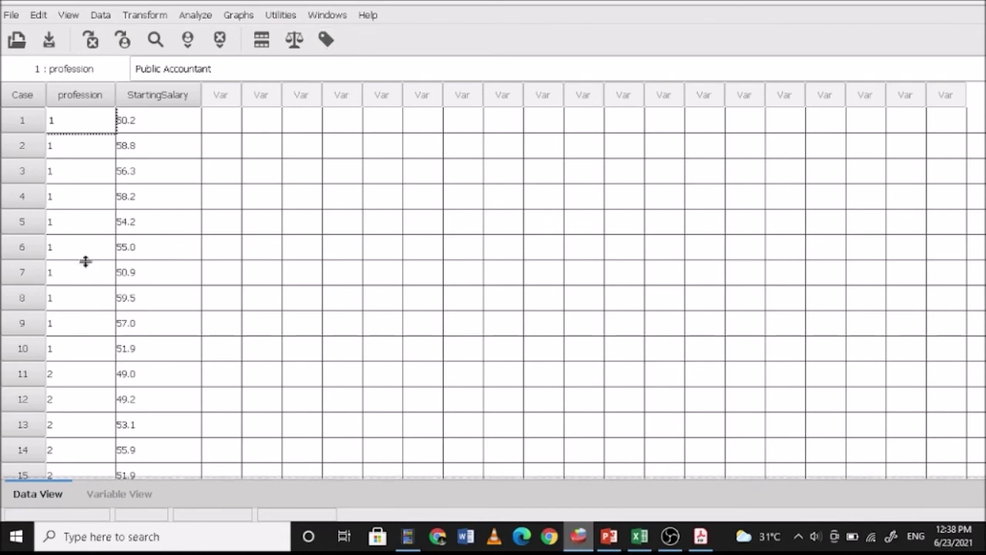
scroll(90, 264, "down", 5)
scroll(293, 363, "up", 5)
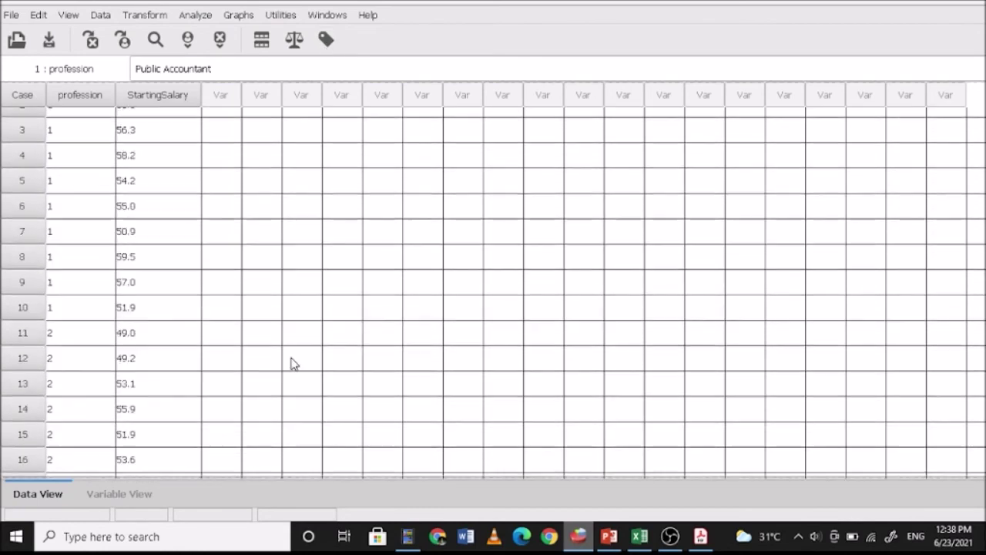
Start the non-parametric K Independent Samples test and assign profession as the grouping variable
left_click(196, 16)
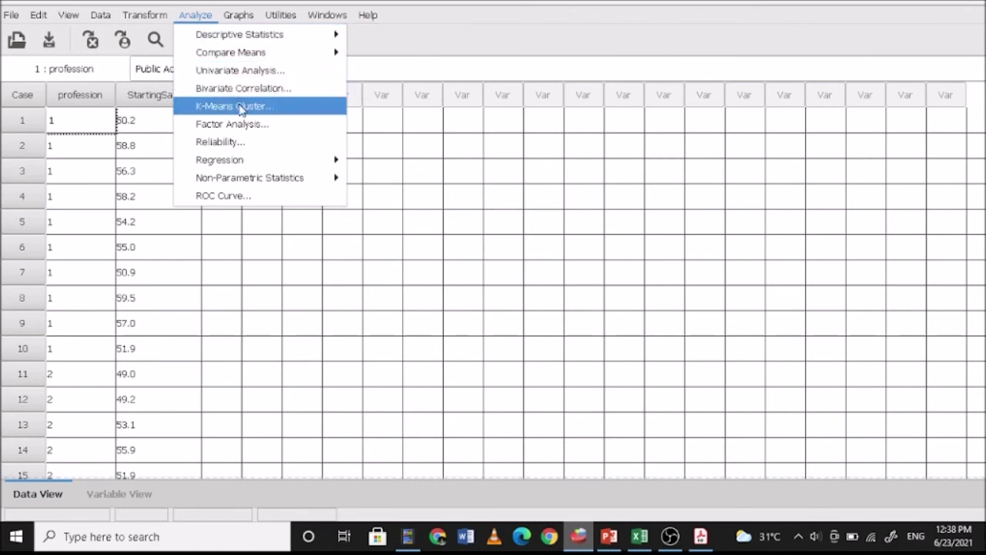
mouse_move(268, 183)
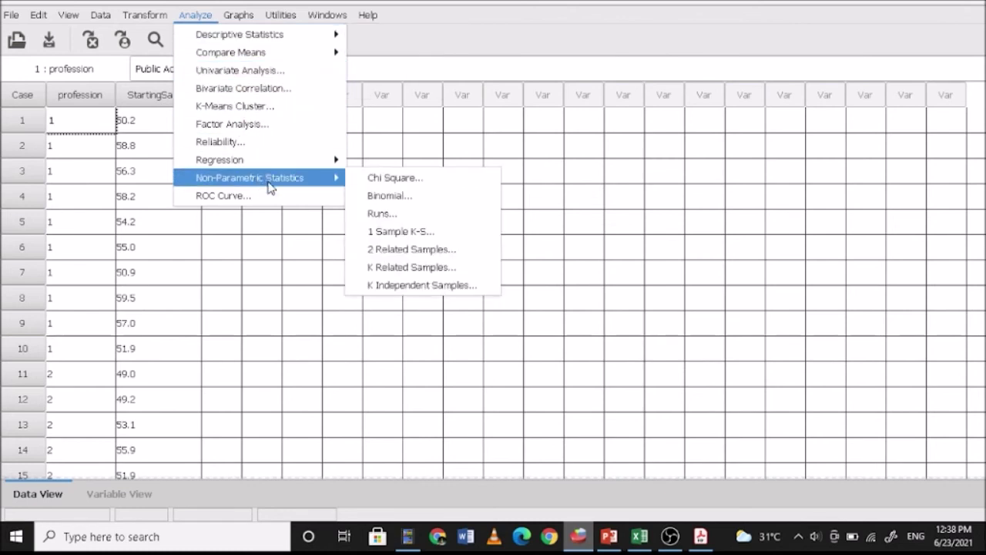
left_click(414, 286)
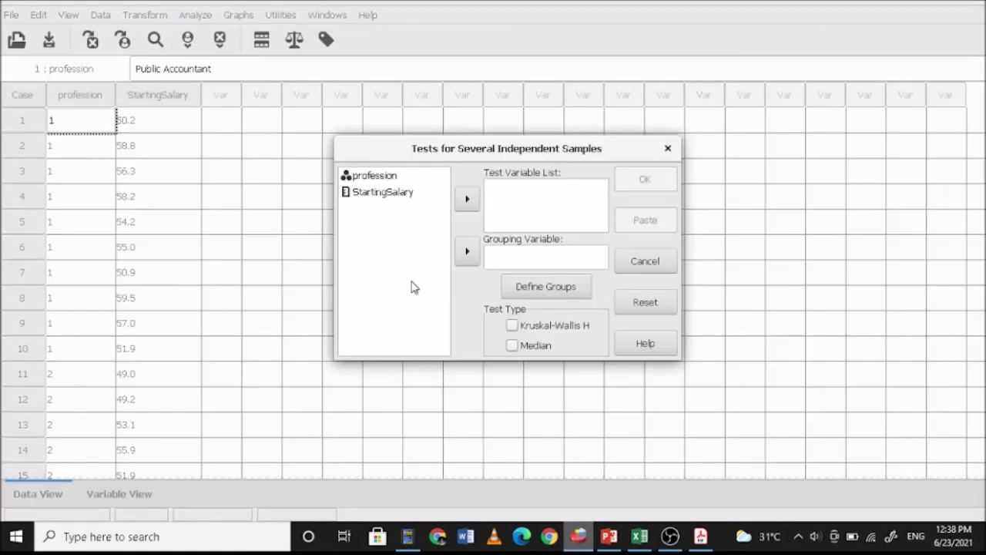
left_click(386, 177)
left_click(467, 253)
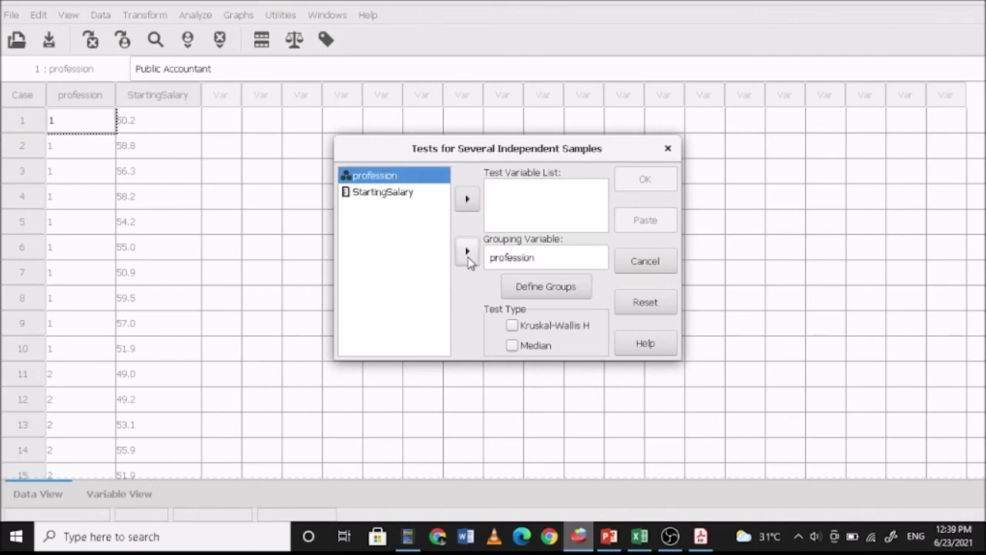
Assign StartingSalary as the test variable and define the profession groups with lower limit Public Accountant and upper limit Financial Planner
left_click(397, 194)
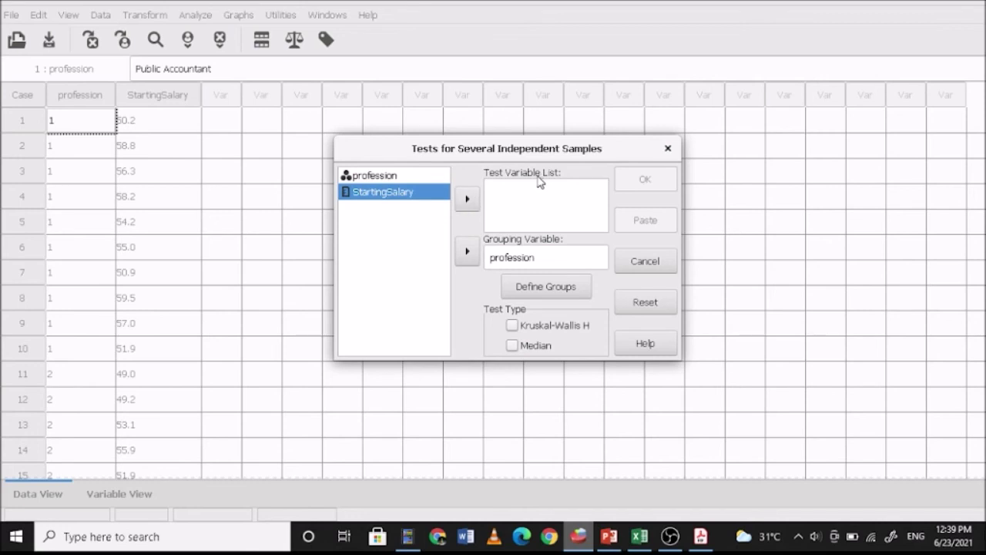
left_click(467, 200)
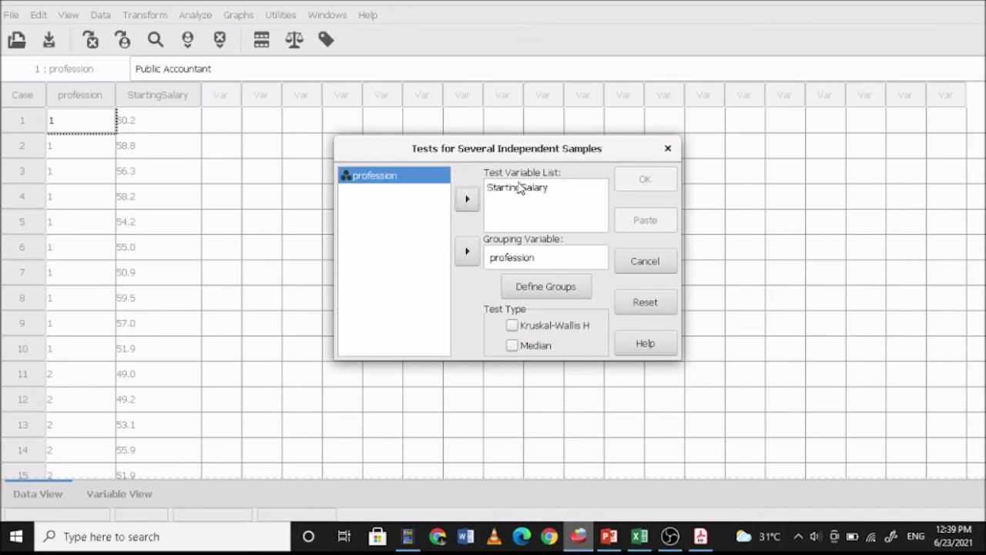
left_click(555, 289)
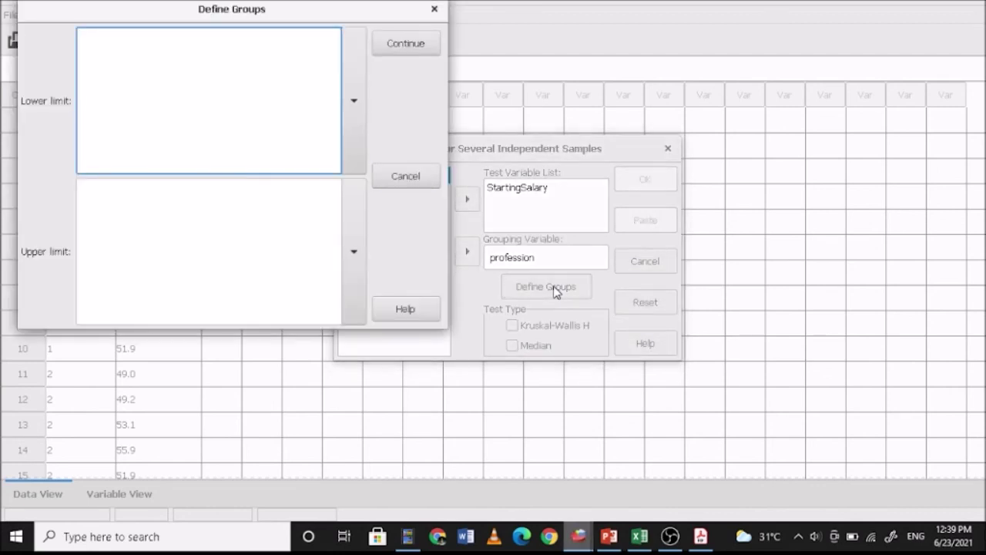
left_click(353, 102)
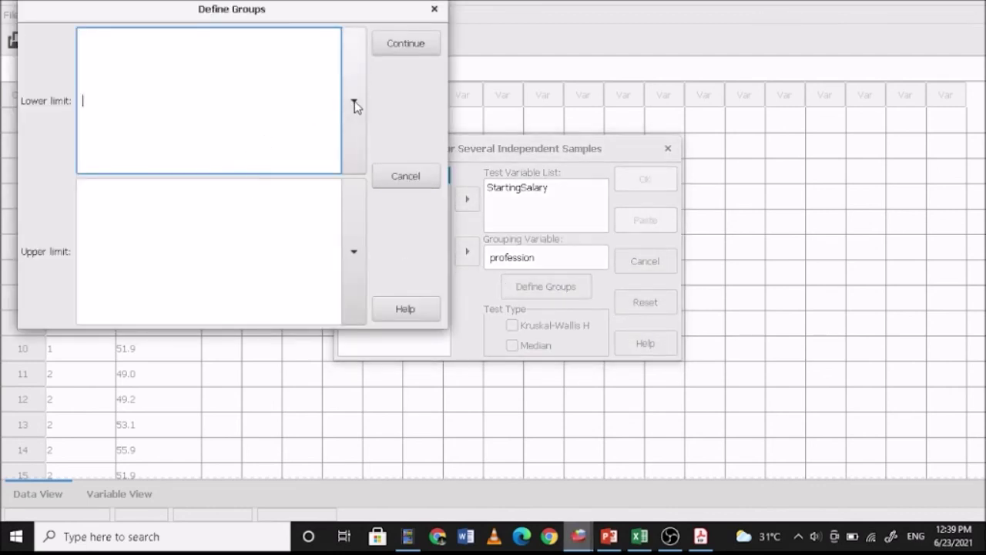
left_click(161, 188)
left_click(267, 249)
left_click(348, 261)
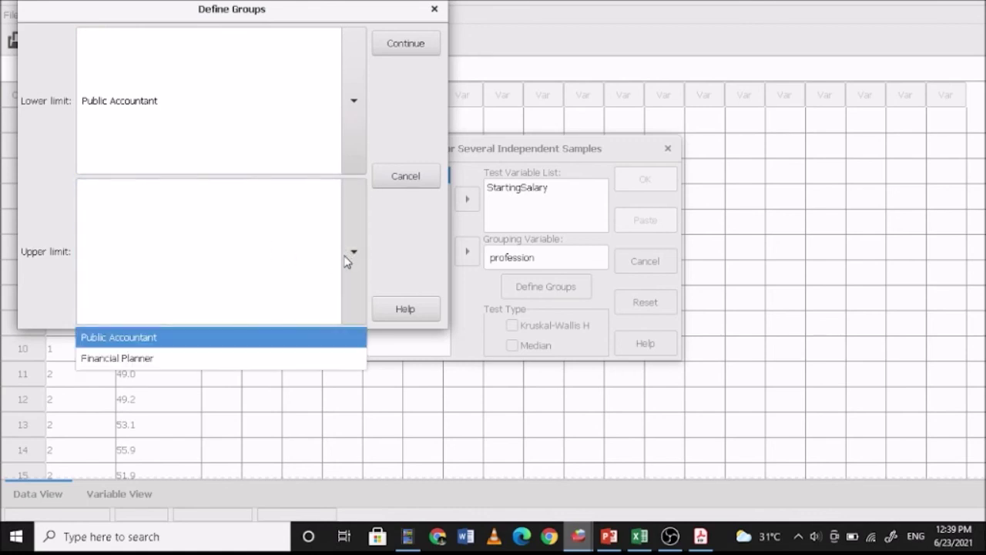
left_click(149, 359)
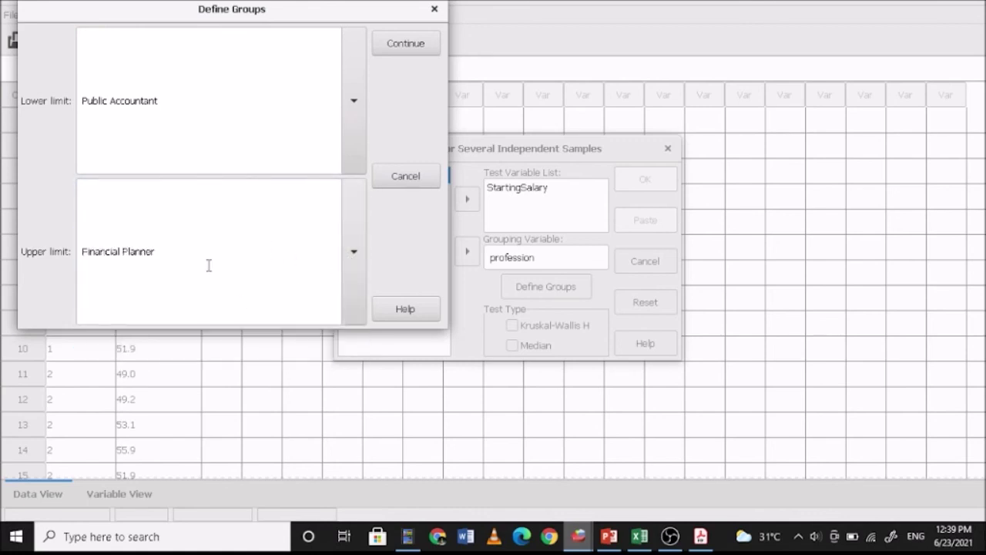
left_click(405, 46)
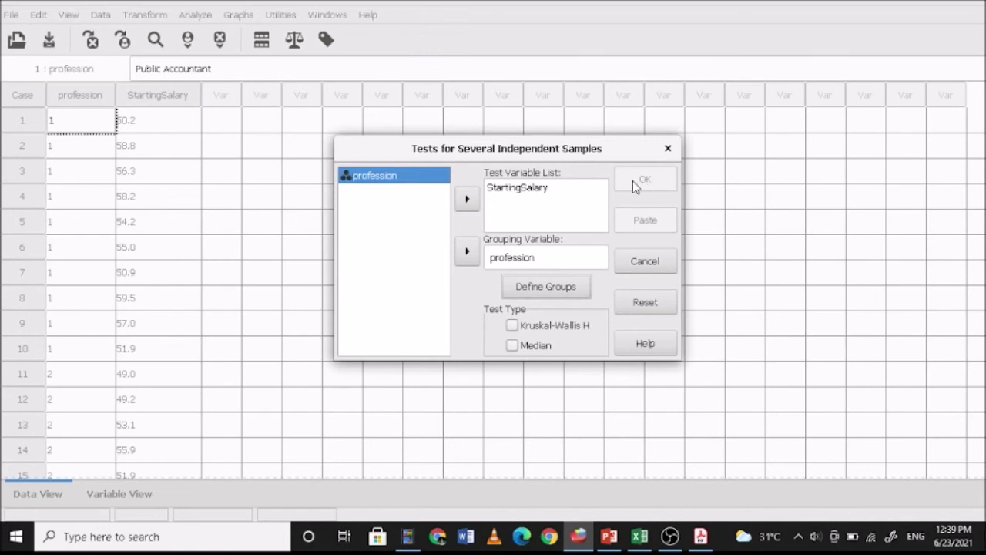
Run the test on StartingSalary with the Kruskal-Wallis H test type and bring up the output window with its results
left_click(511, 326)
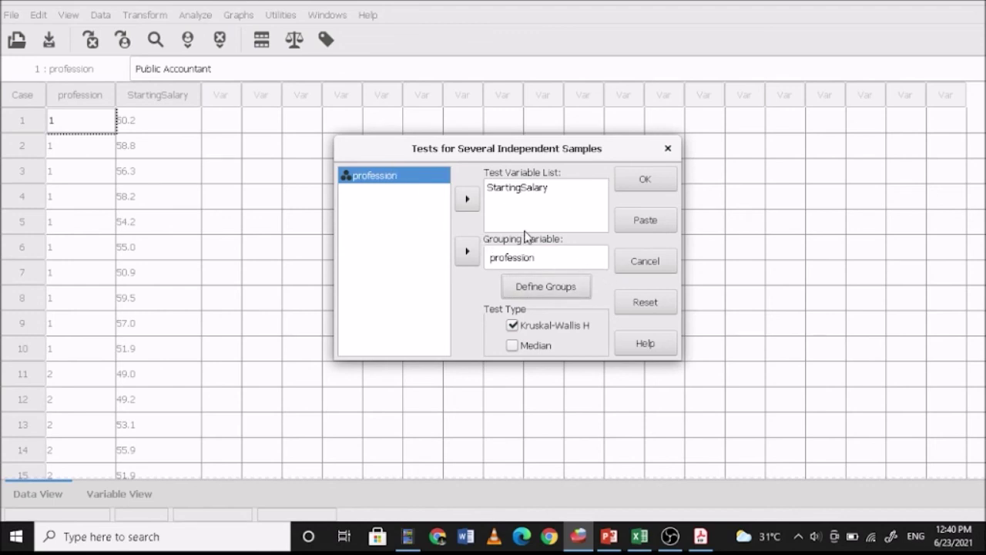
left_click(645, 181)
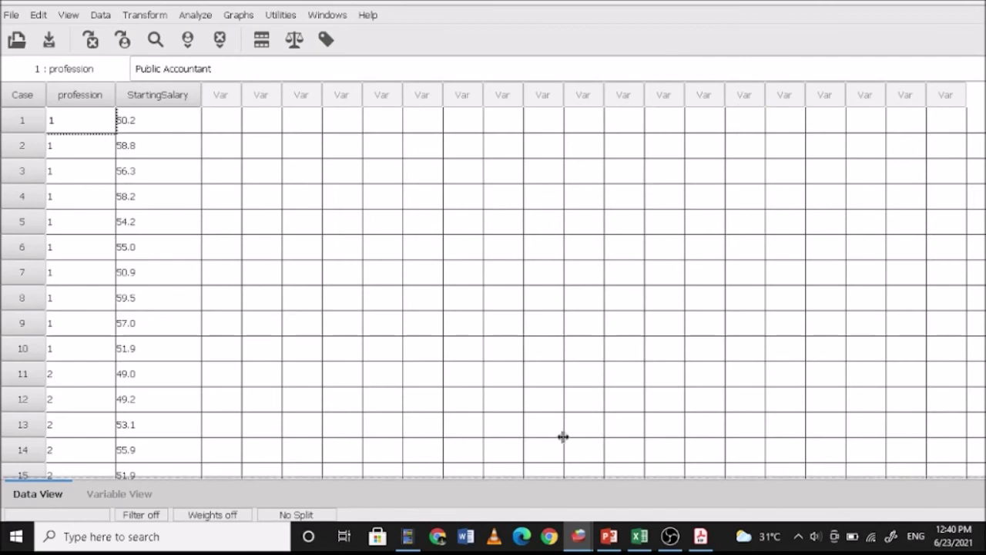
mouse_move(578, 535)
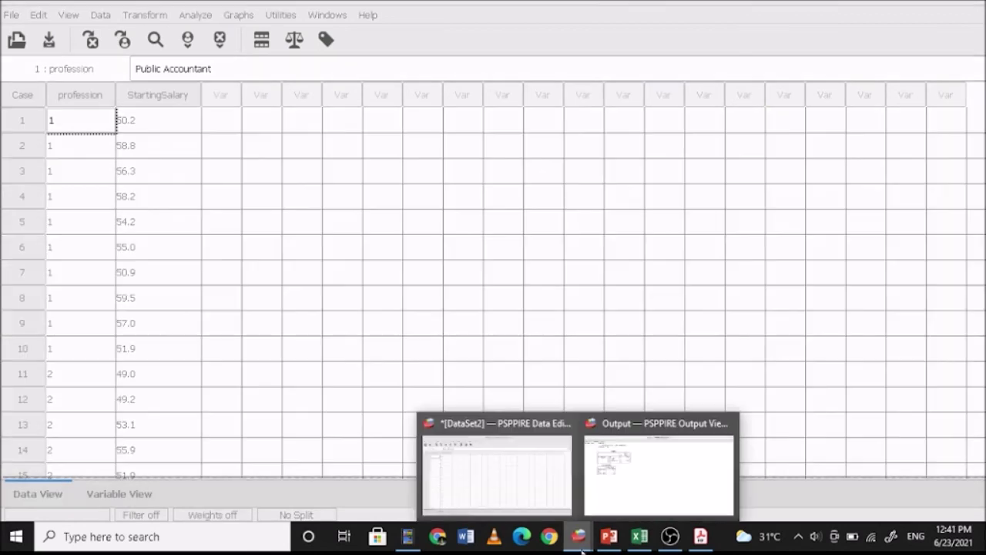
left_click(630, 497)
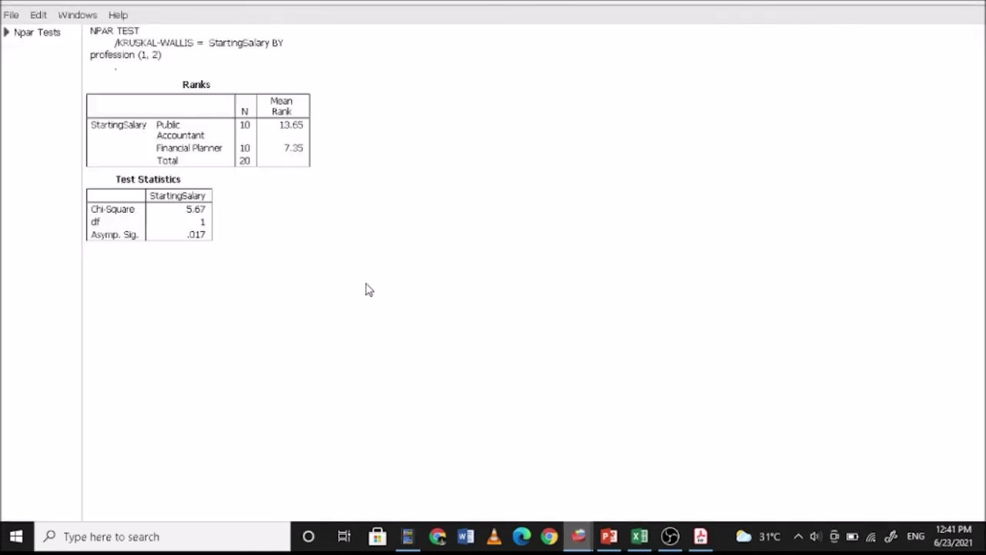